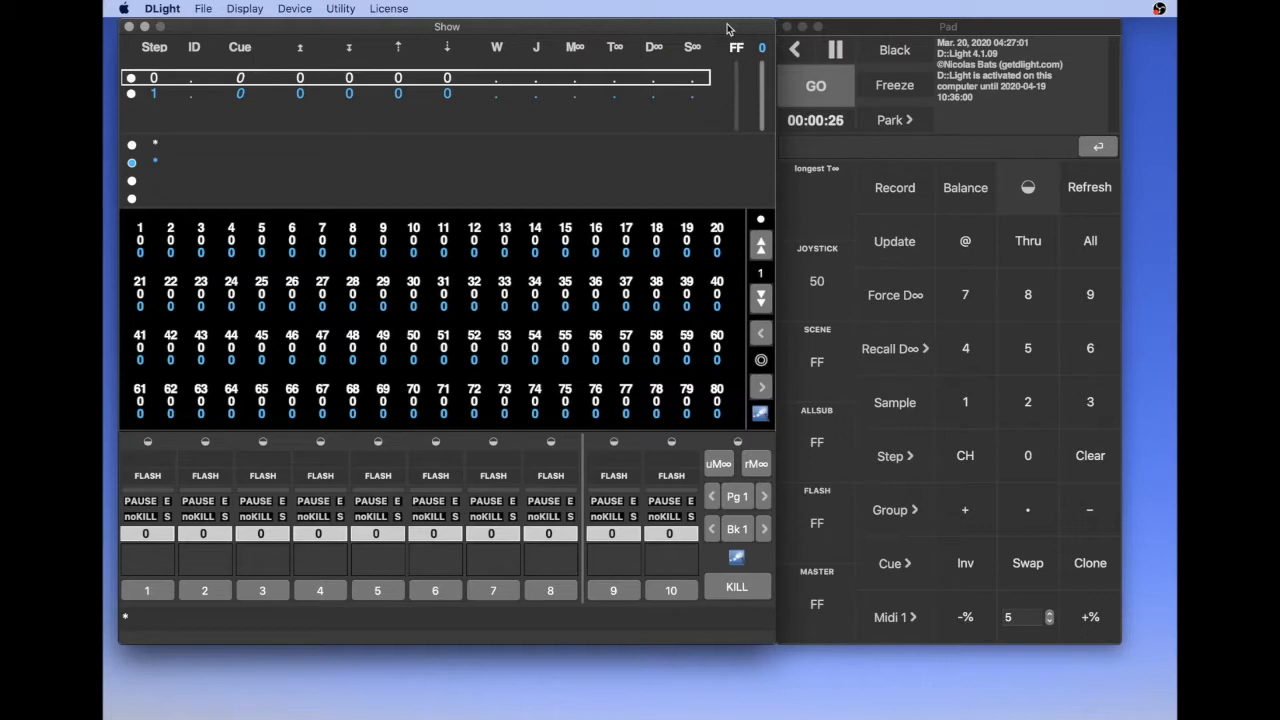
# - Select channels 41, 43, 45, 47 and 49 and raise their levels to full (FF)
pyautogui.click(141, 342)
pyautogui.click(201, 342)
pyautogui.click(261, 342)
pyautogui.click(320, 342)
pyautogui.click(385, 342)
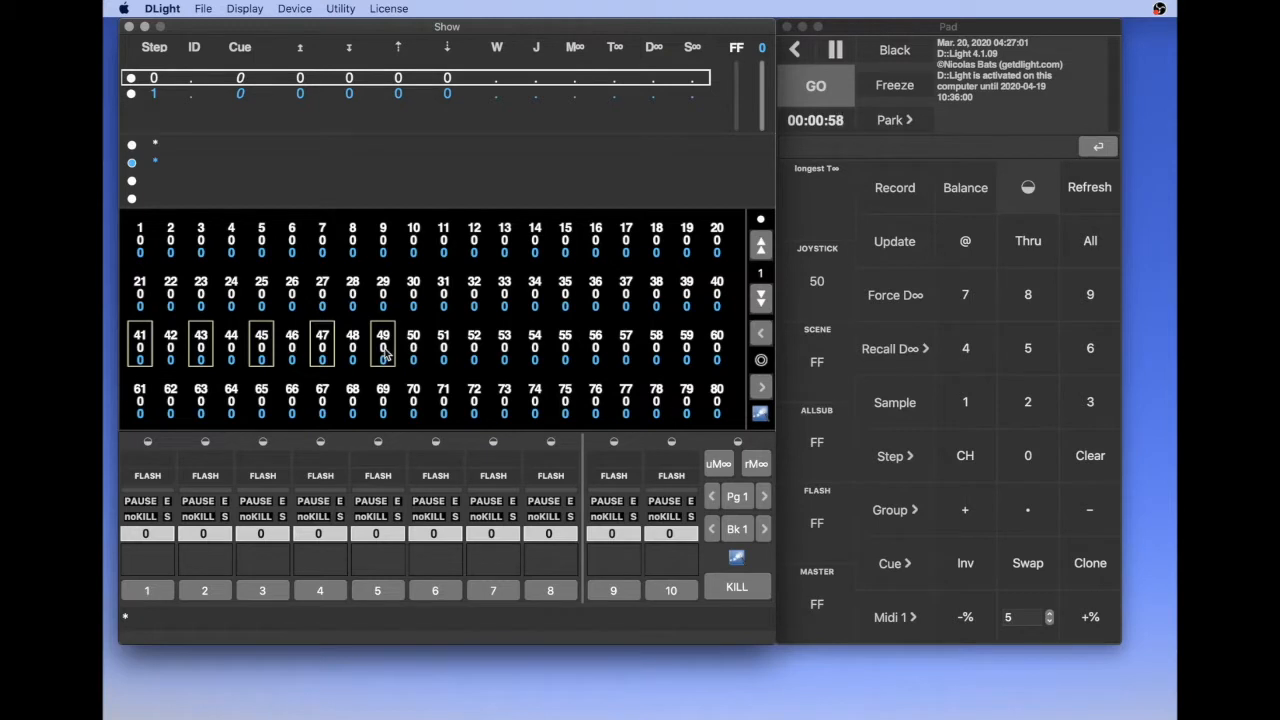
pyautogui.moveTo(387, 354); pyautogui.dragTo(365, 37)
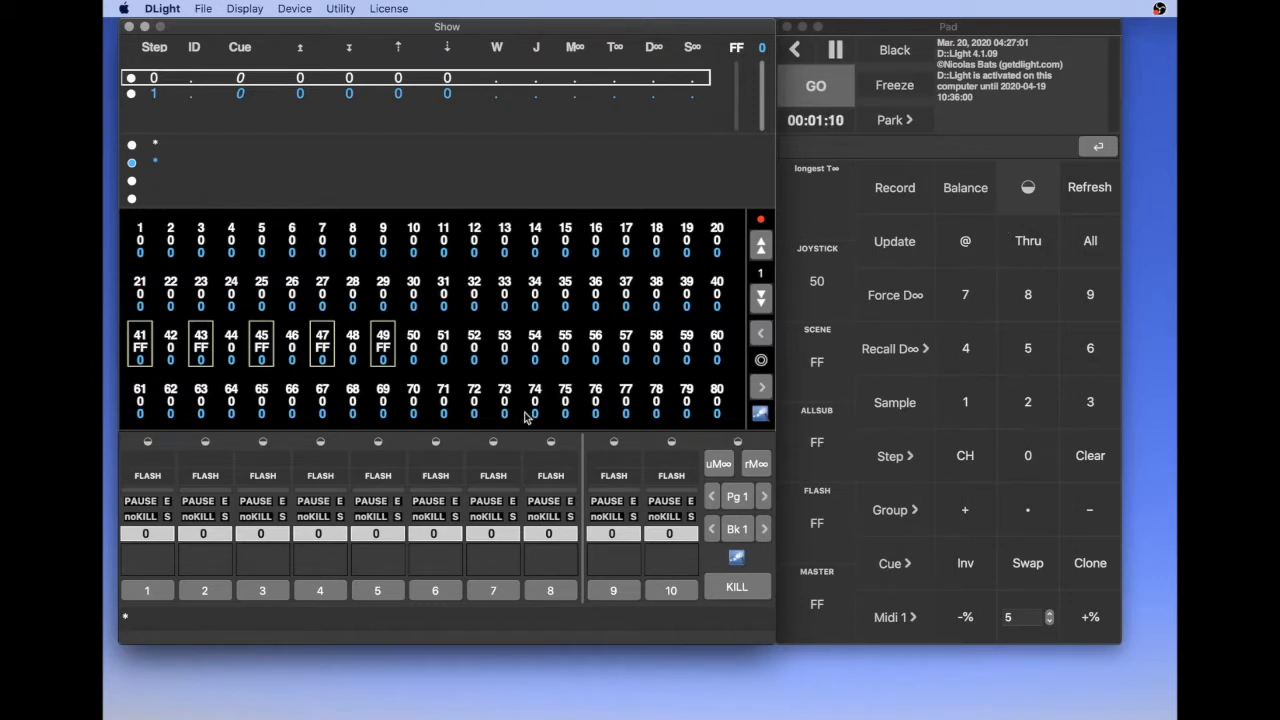
# - Set the selected channels' levels to 0 and bring them back to full
pyautogui.click(1033, 456)
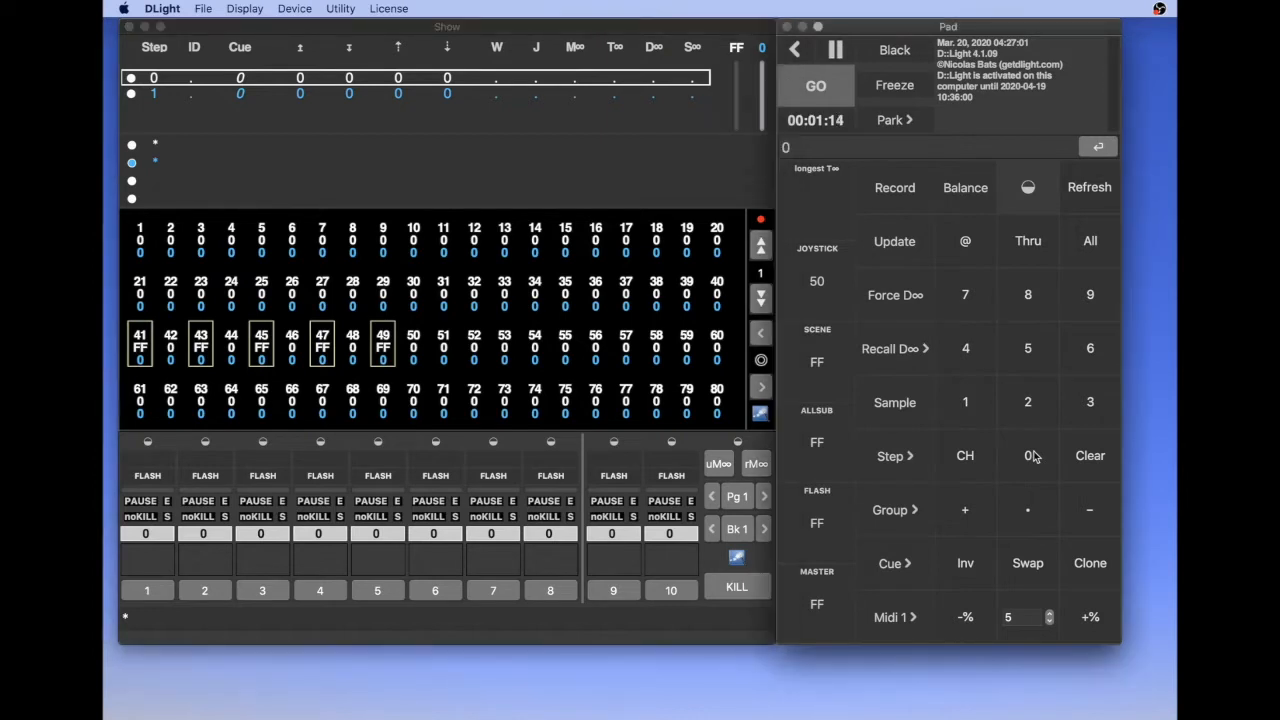
pyautogui.click(967, 242)
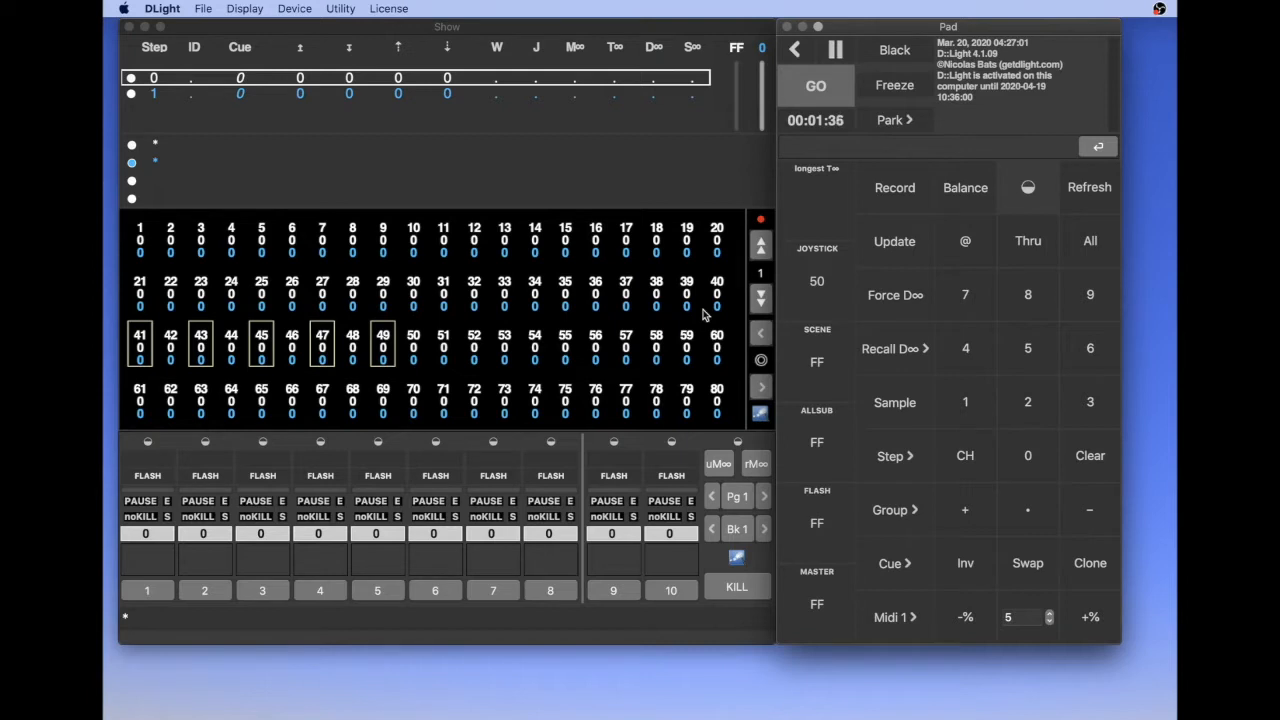
pyautogui.press('f')
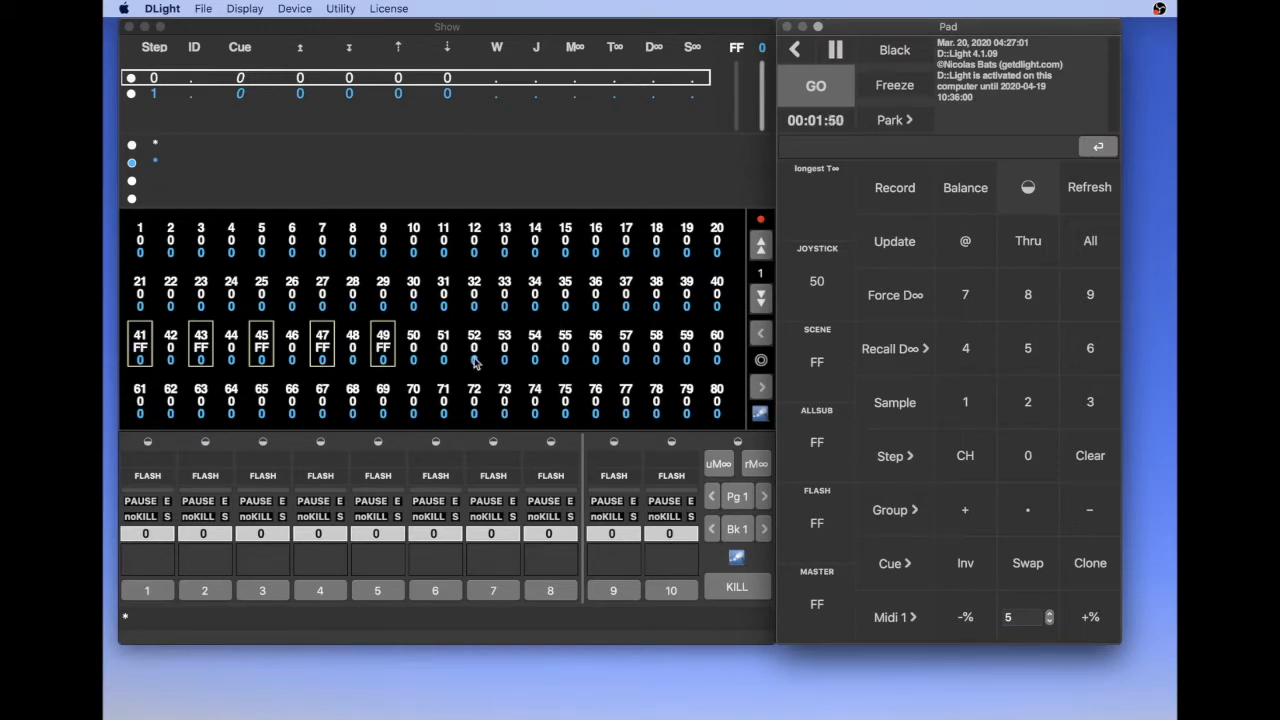
# - Record Group 1 with the option Record only selected channels and the name BackLight Cold
pyautogui.click(893, 512)
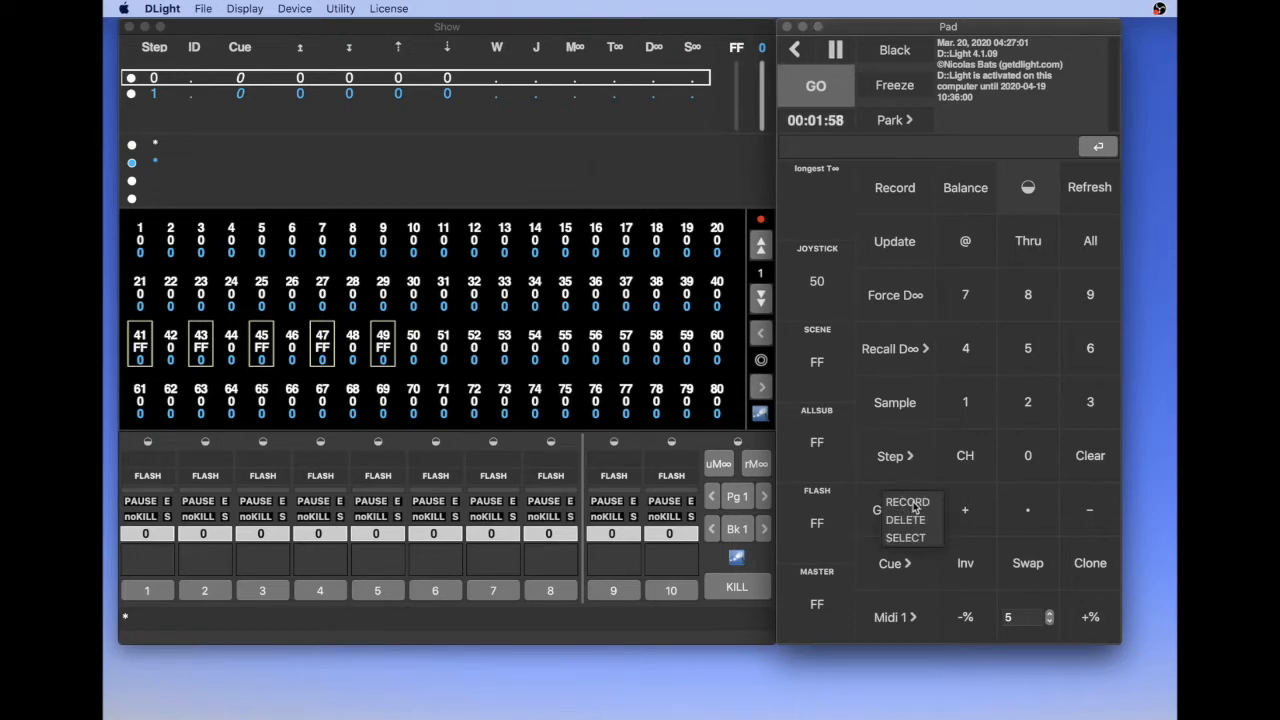
pyautogui.click(910, 502)
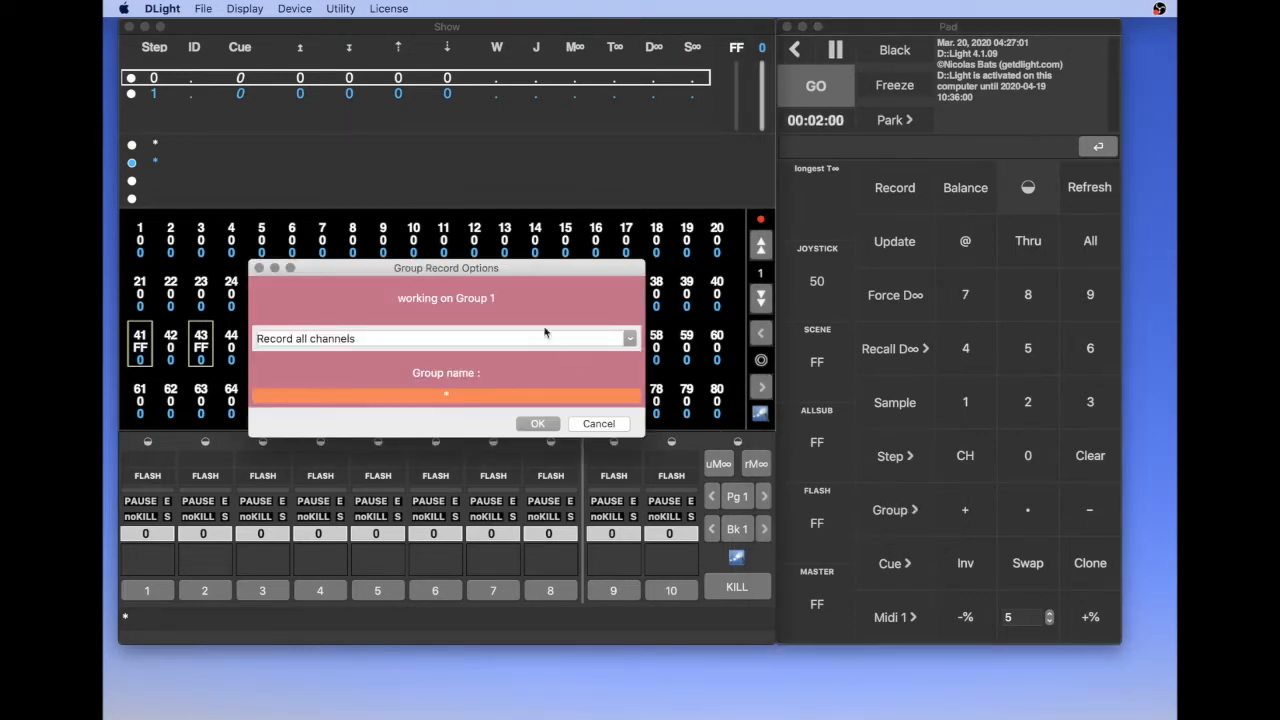
pyautogui.moveTo(541, 273); pyautogui.dragTo(718, 386)
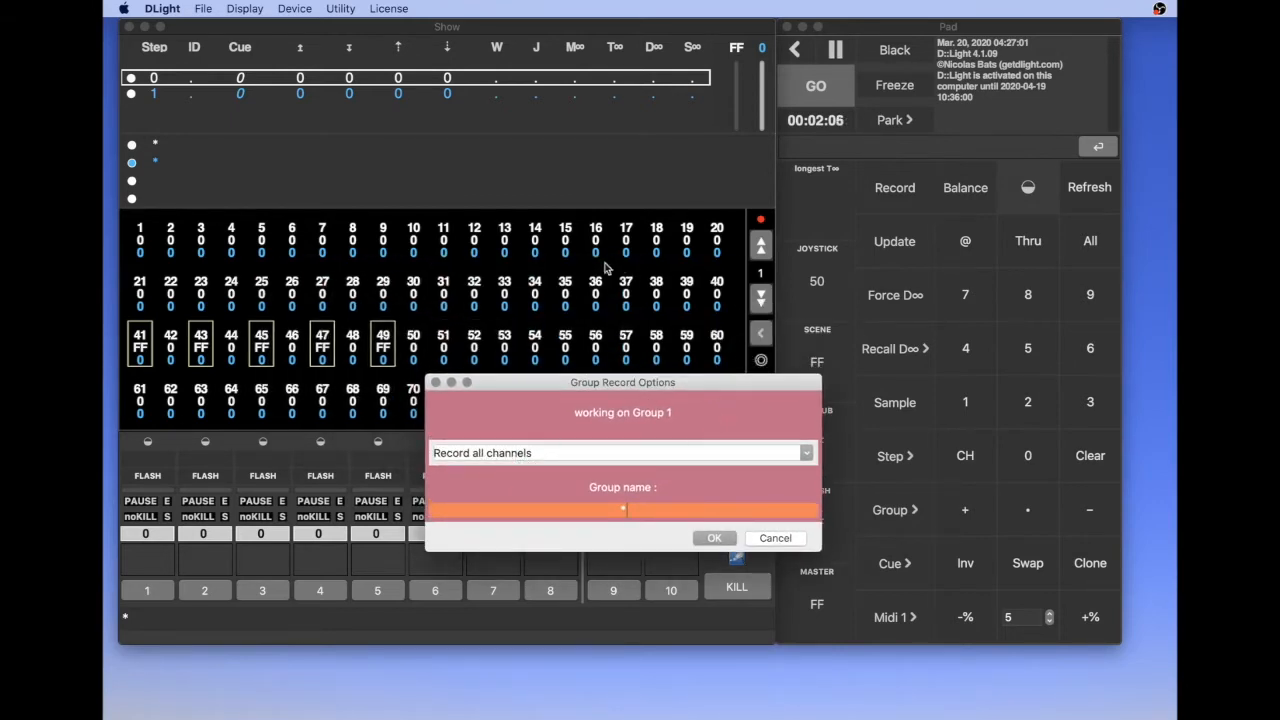
pyautogui.click(718, 455)
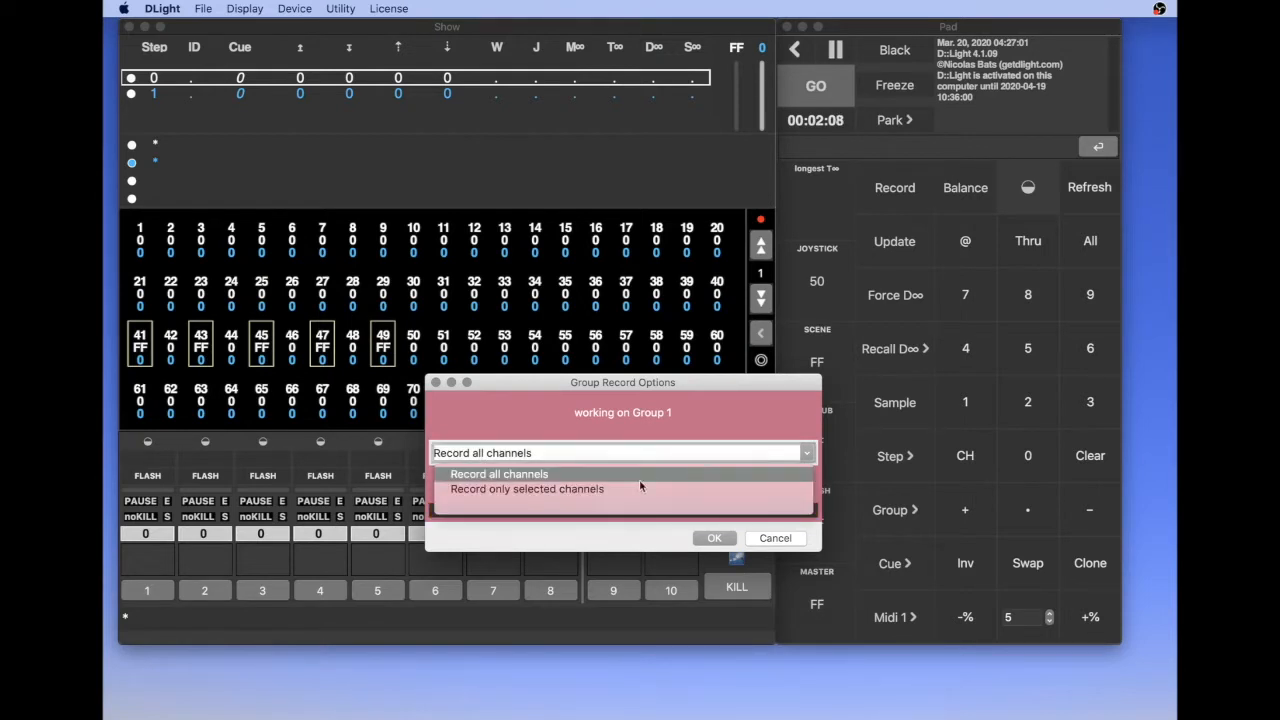
pyautogui.click(575, 490)
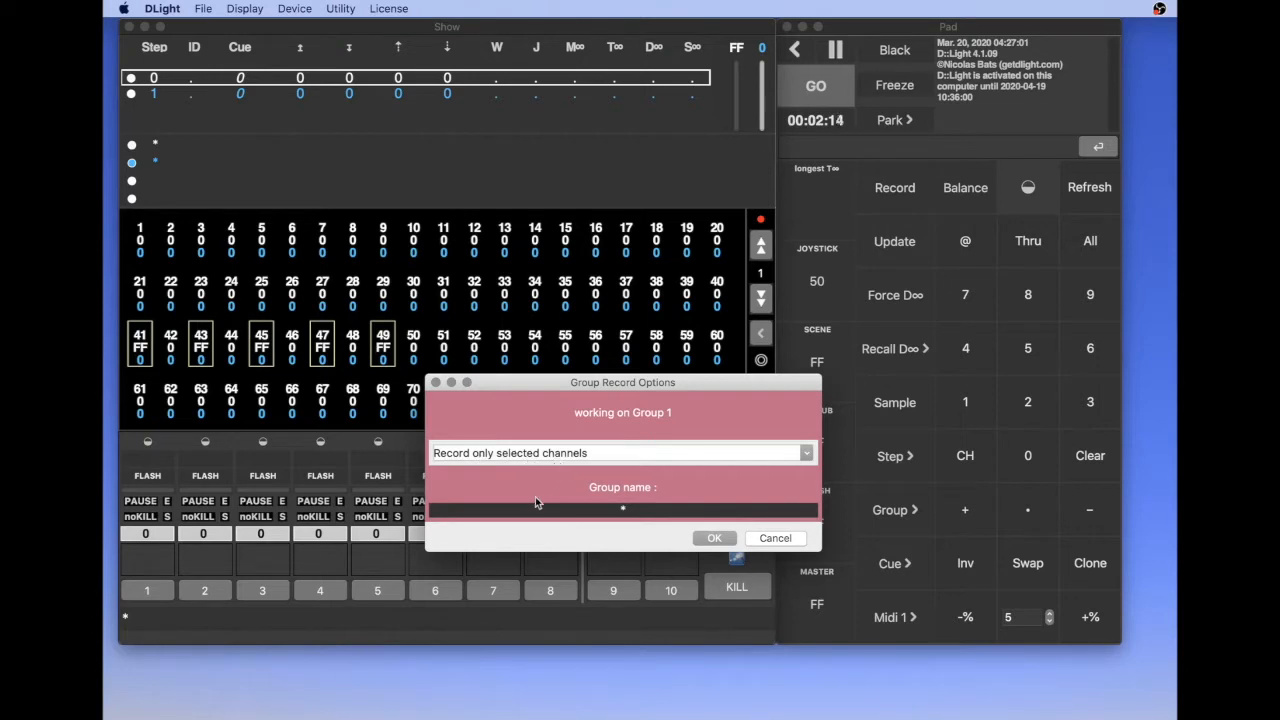
pyautogui.click(632, 509)
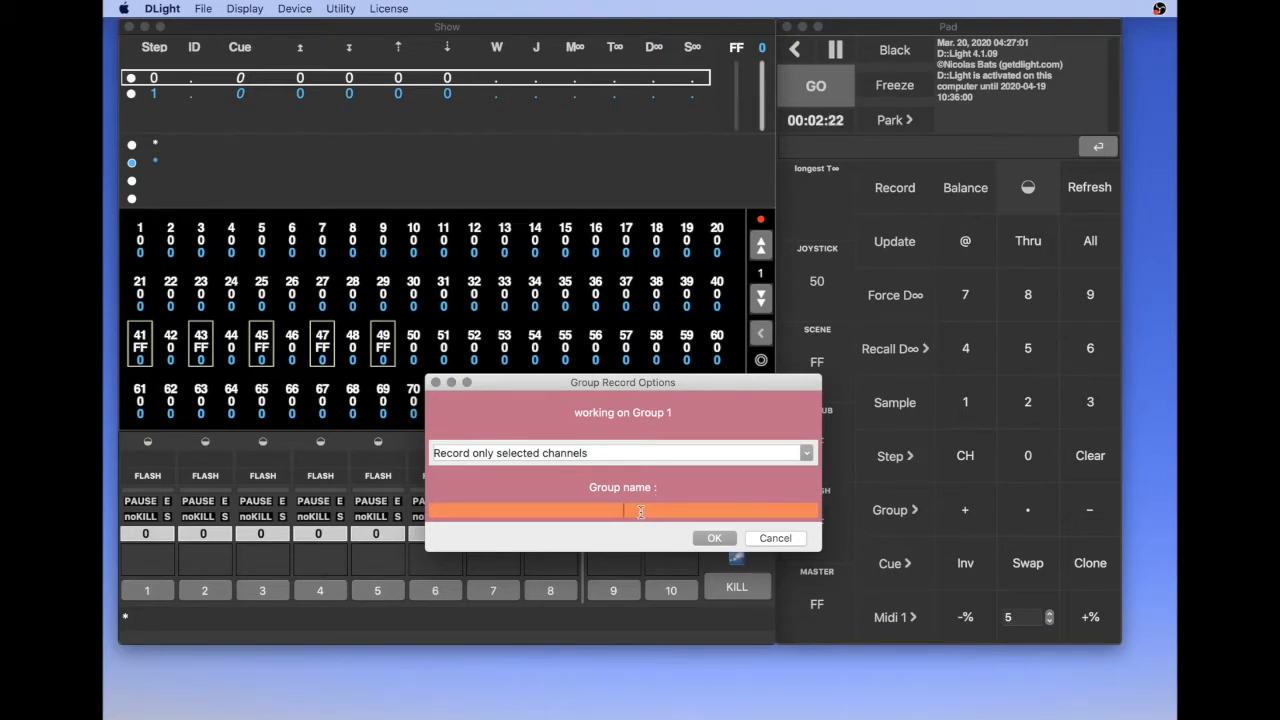
pyautogui.write('BackLight Cold')
pyautogui.click(714, 538)
pyautogui.press('Return')
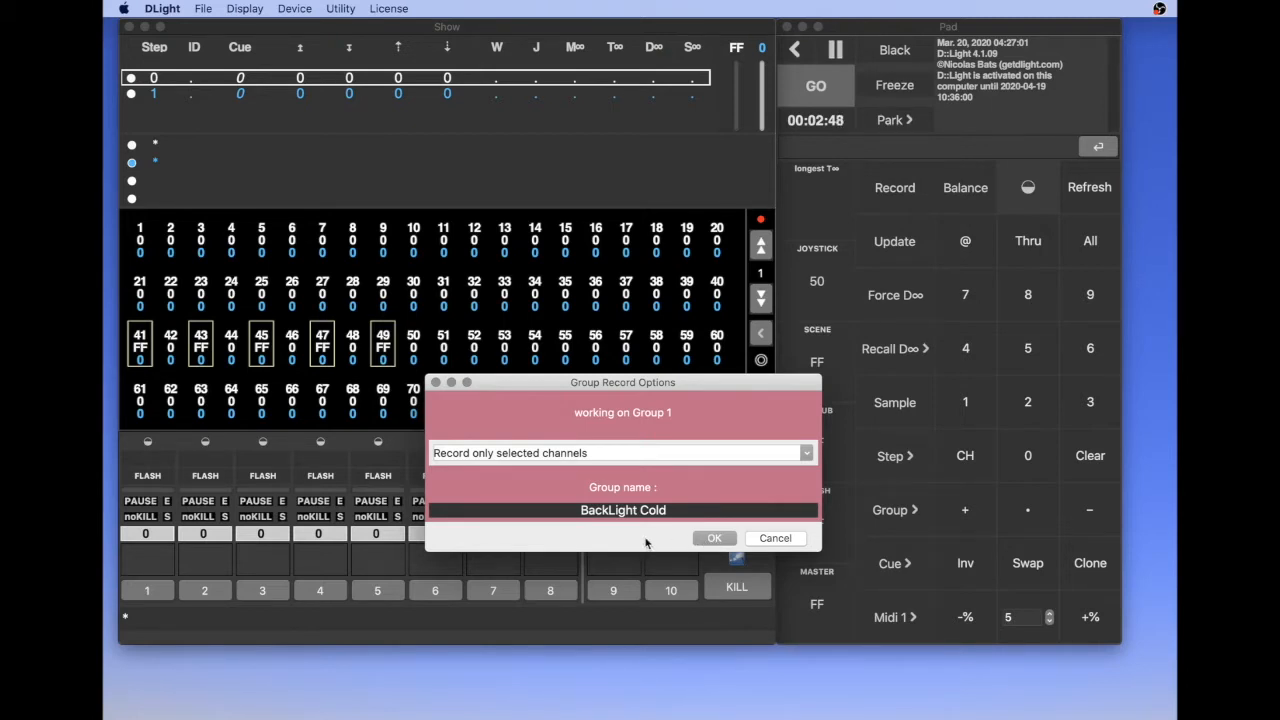
pyautogui.press('Return')
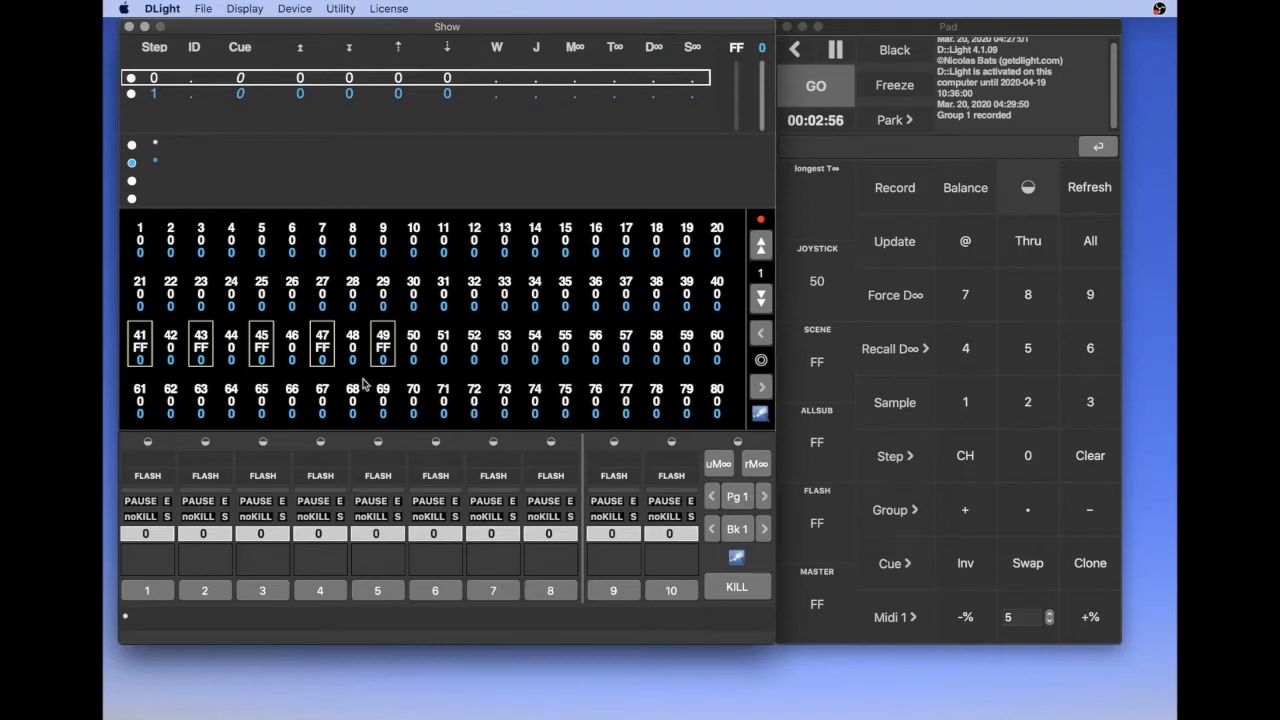
# - Select channels 61 through 71 as a range and set them to full (FF)
pyautogui.click(139, 397)
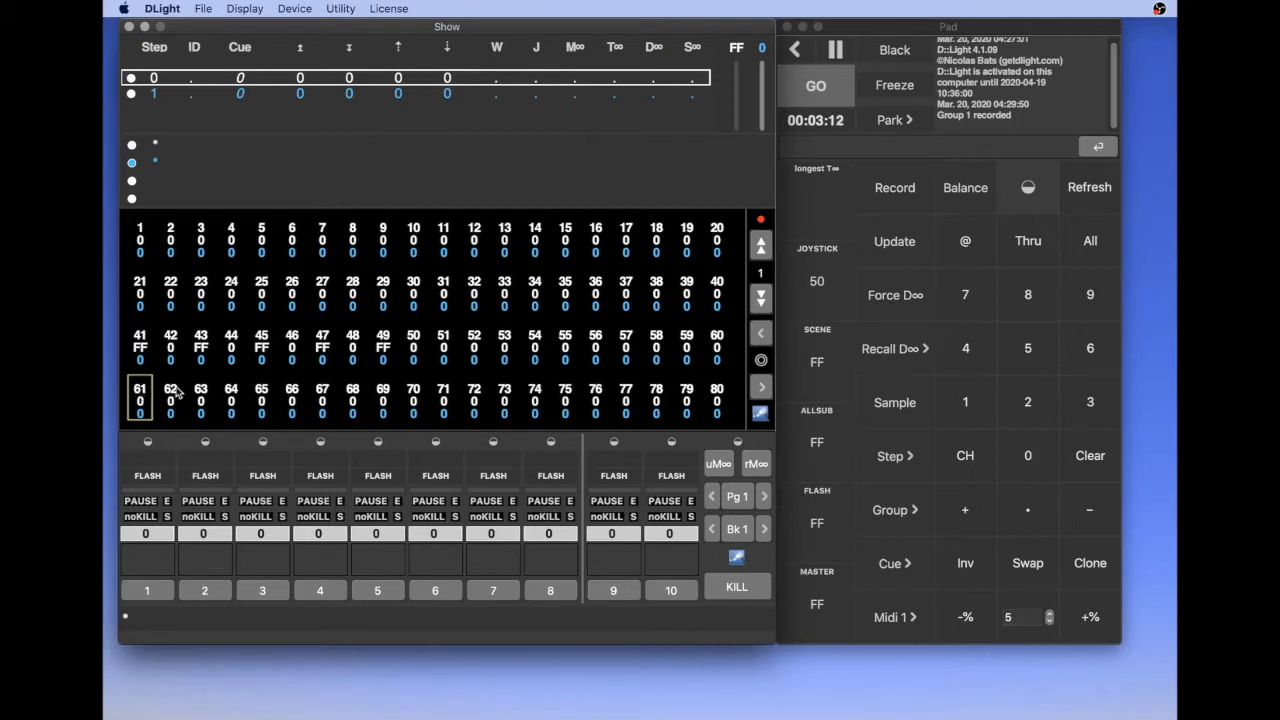
pyautogui.keyDown('shift'); pyautogui.click(444, 395); pyautogui.keyUp('shift')
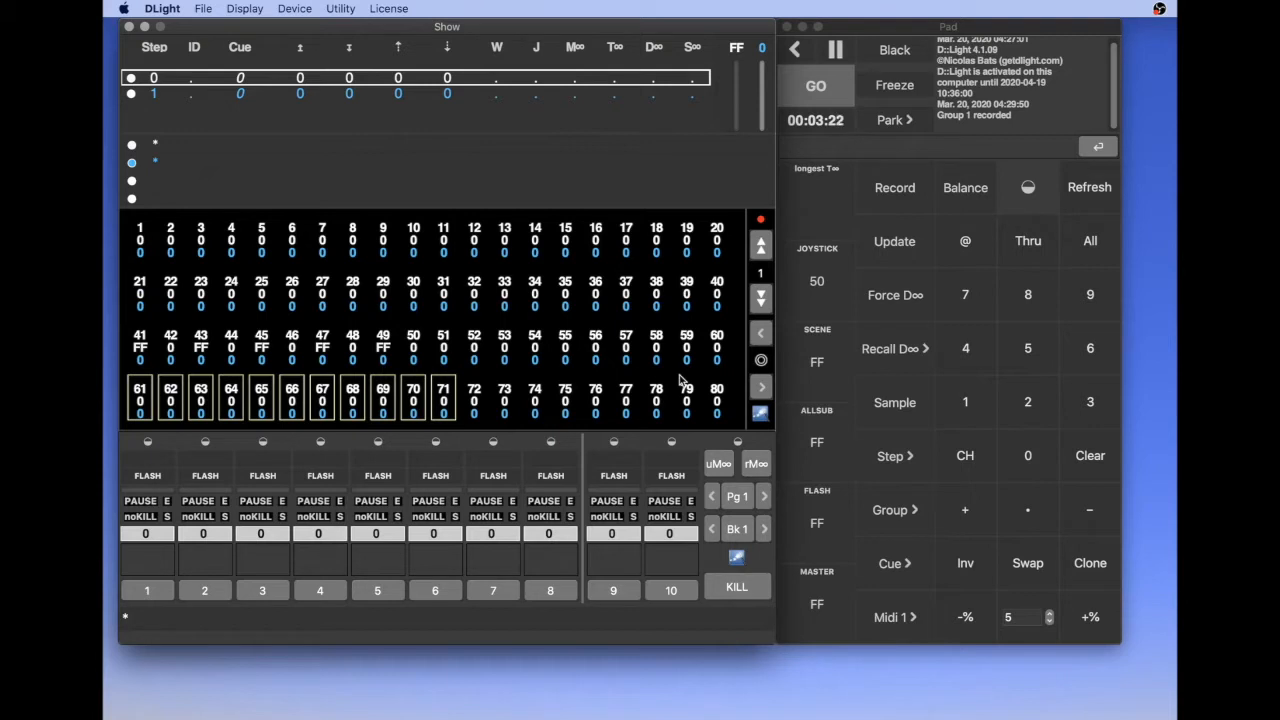
pyautogui.press('f')
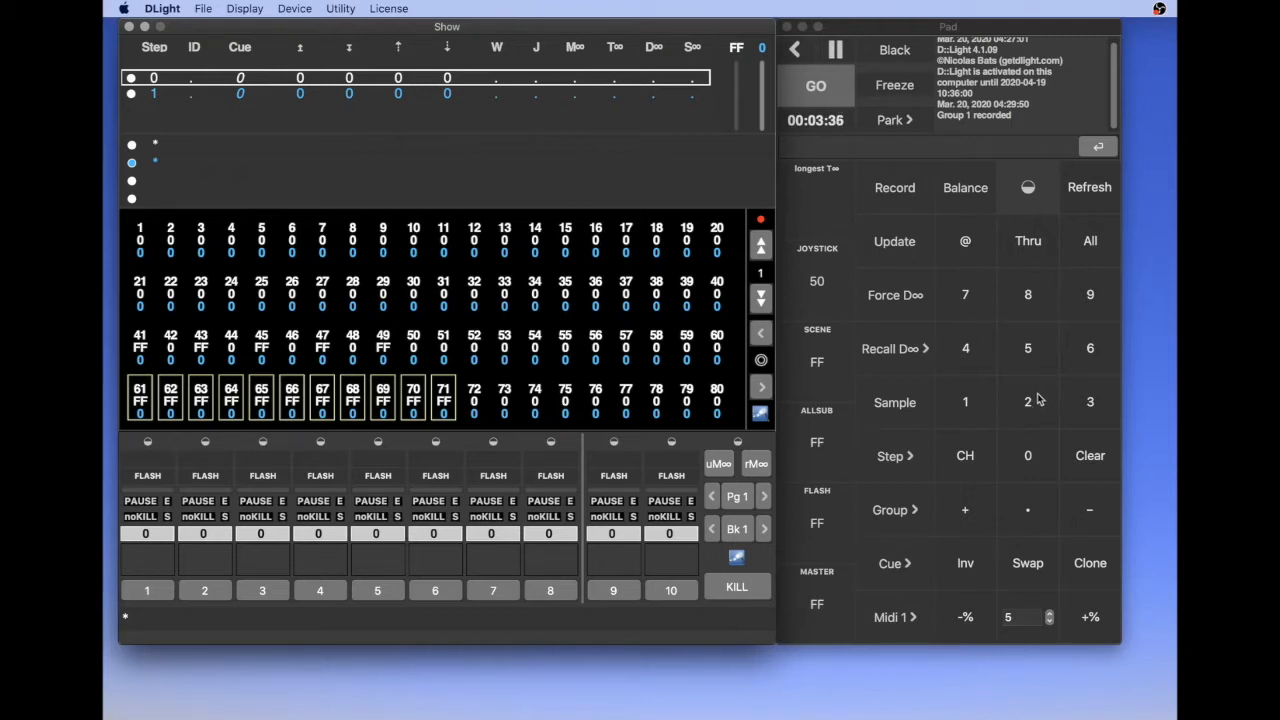
# - Record only the selected channels as Group 10 with the name FrontLight
pyautogui.click(987, 411)
pyautogui.click(1018, 452)
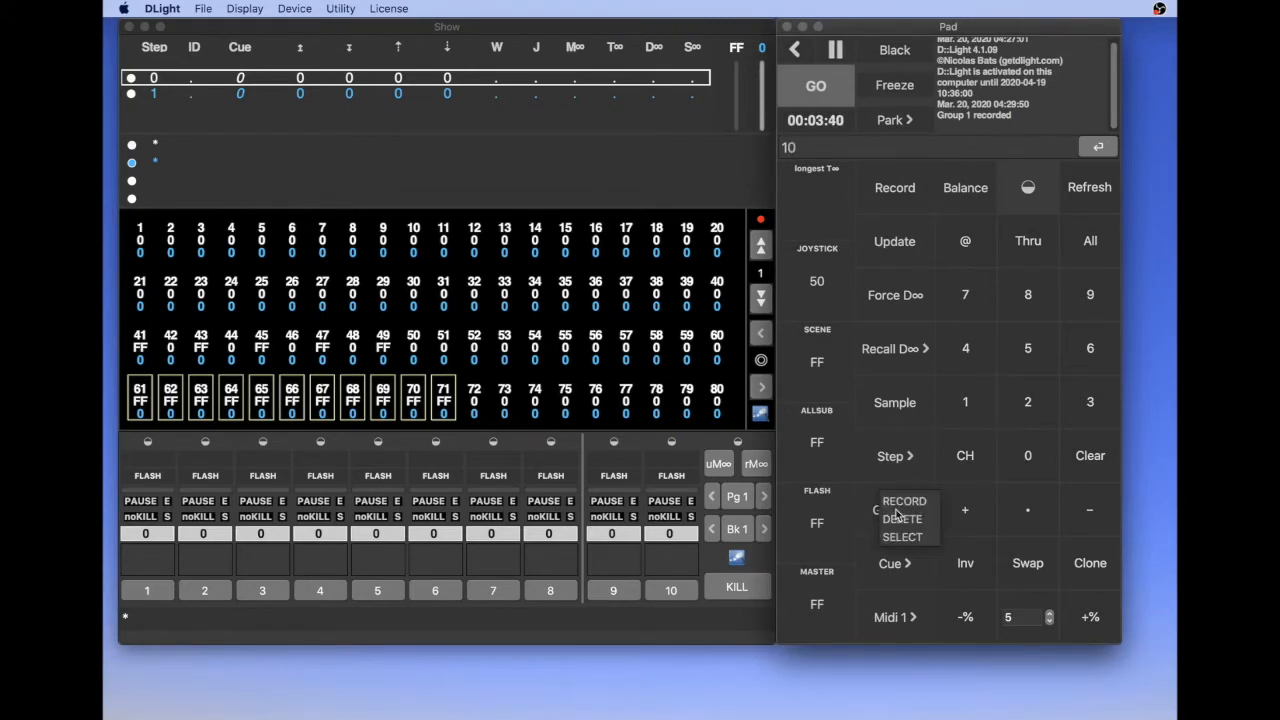
pyautogui.click(911, 502)
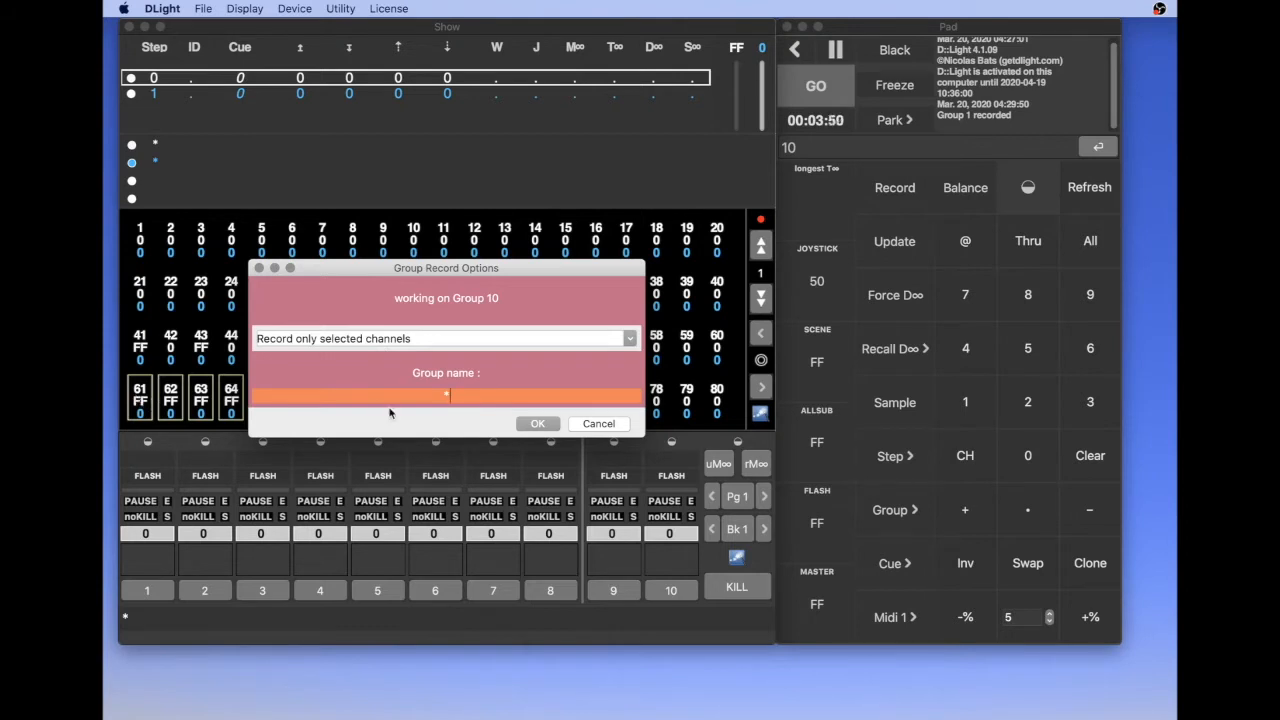
pyautogui.write('Frint')
pyautogui.press('BackSpace')
pyautogui.press('BackSpace')
pyautogui.press('BackSpace')
pyautogui.write('ontLight')
pyautogui.press('Return')
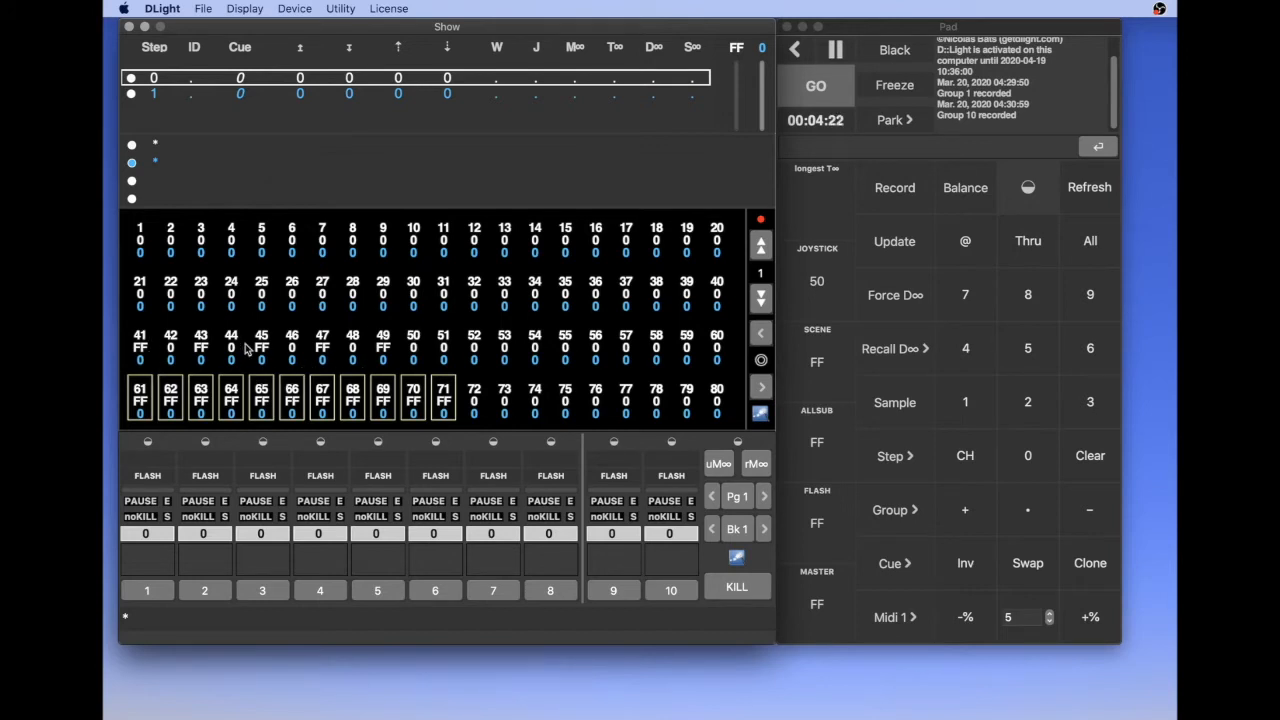
# - Select all active channels, set their levels to 0 and clear the channel selection
pyautogui.click(1090, 244)
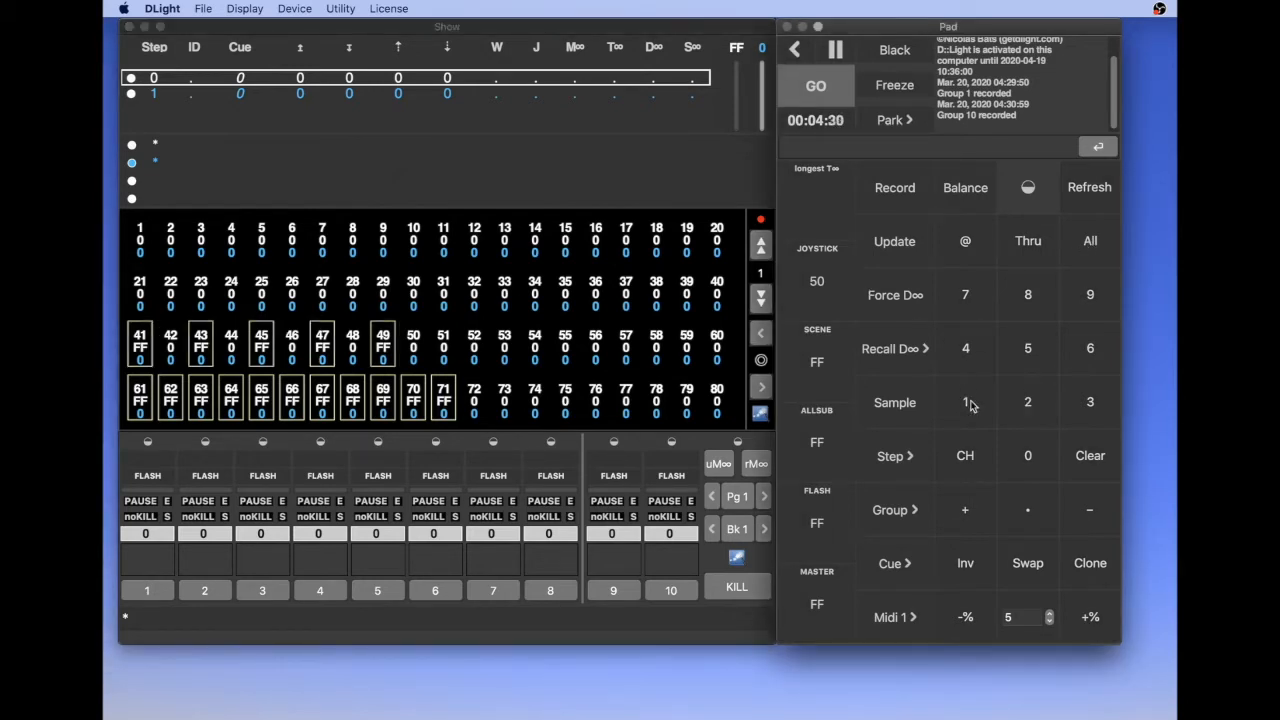
pyautogui.click(1032, 461)
pyautogui.click(971, 244)
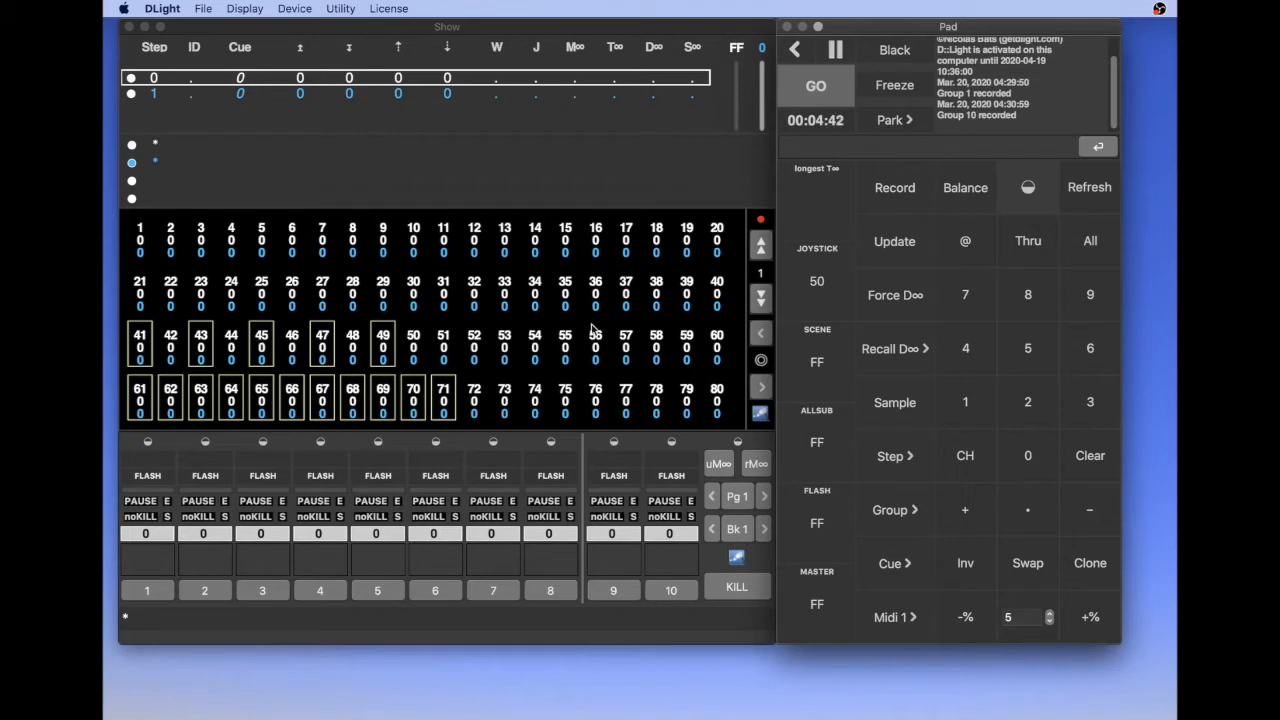
pyautogui.press('Escape')
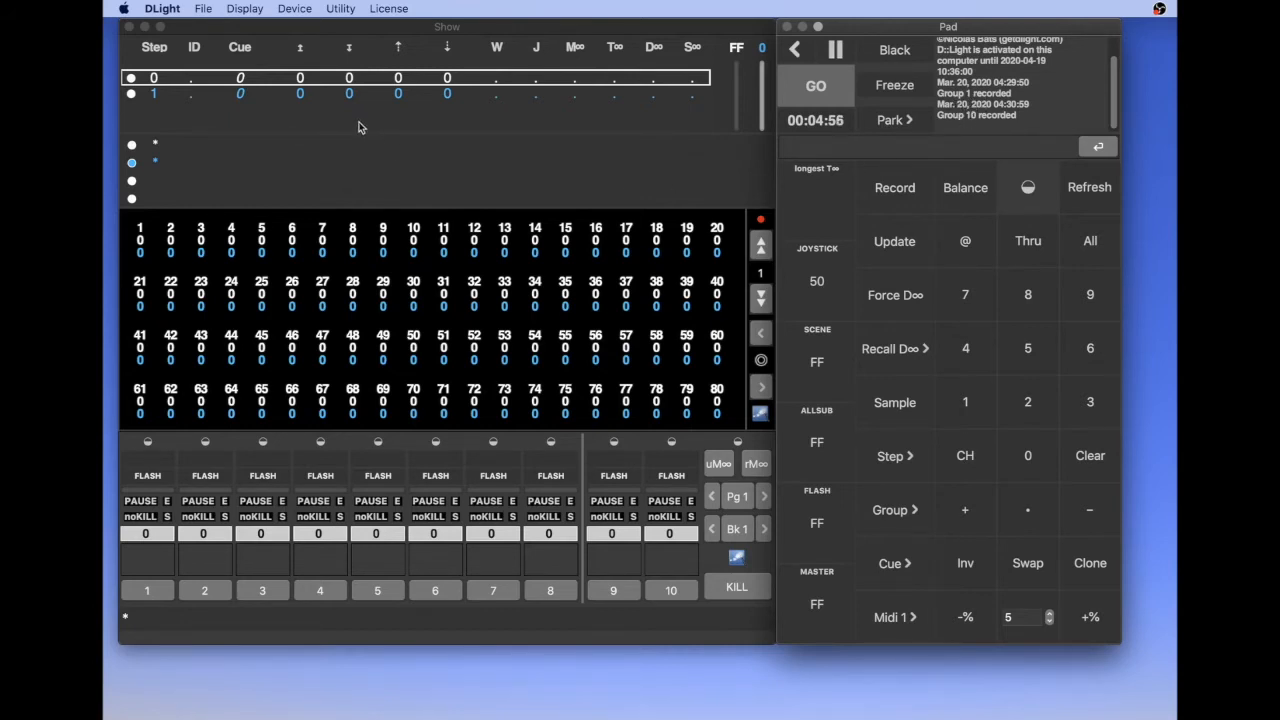
# - Open the Group Listing window, move it off the channel display and return focus to the Show window
pyautogui.click(248, 9)
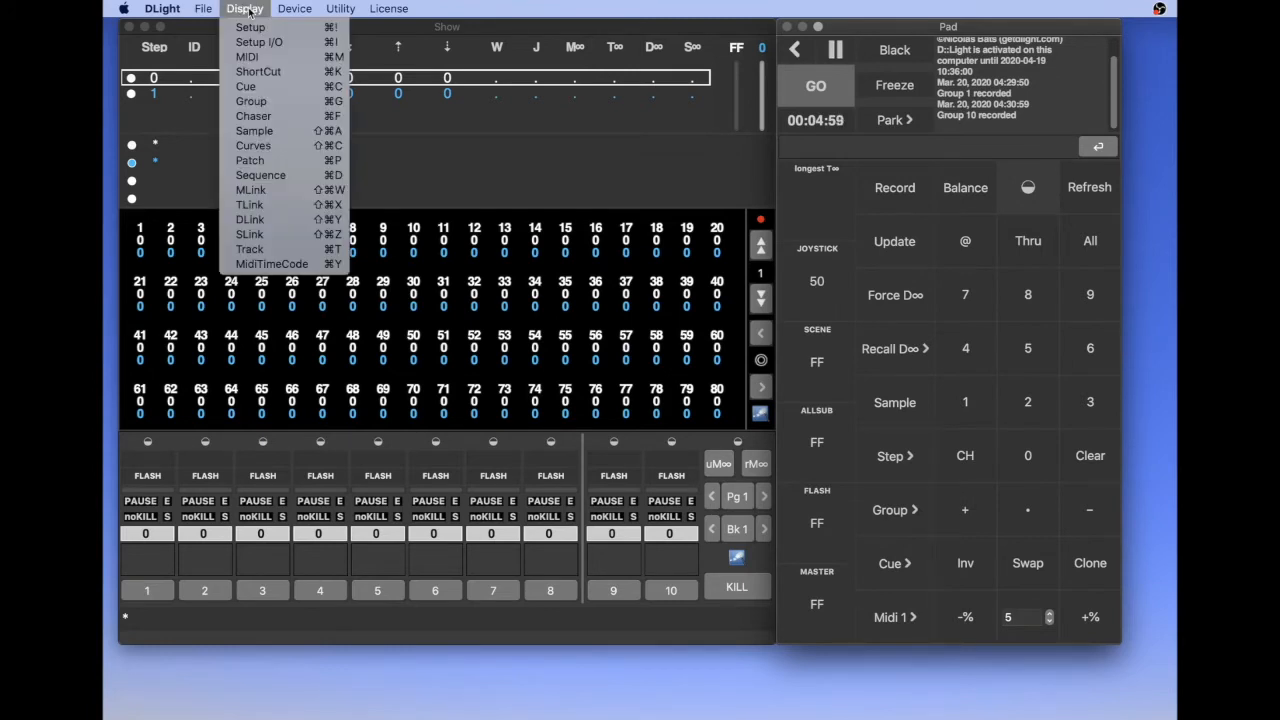
pyautogui.click(260, 106)
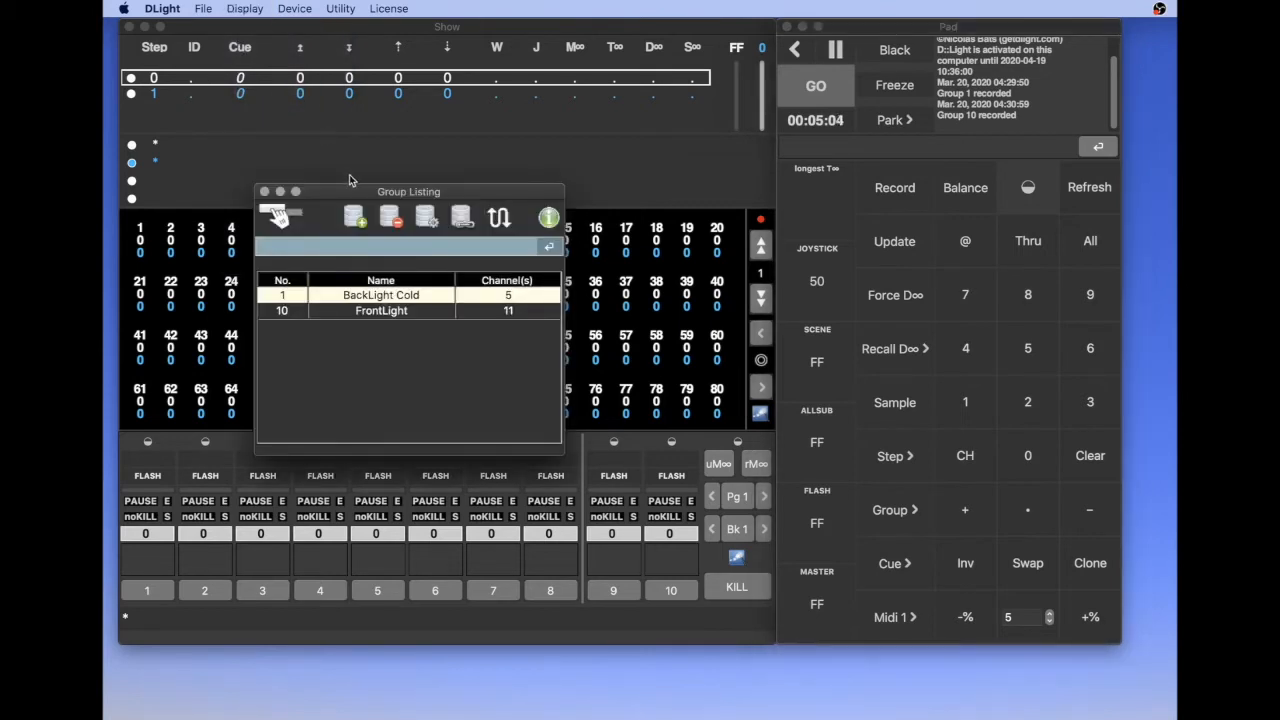
pyautogui.moveTo(341, 198); pyautogui.dragTo(1018, 296)
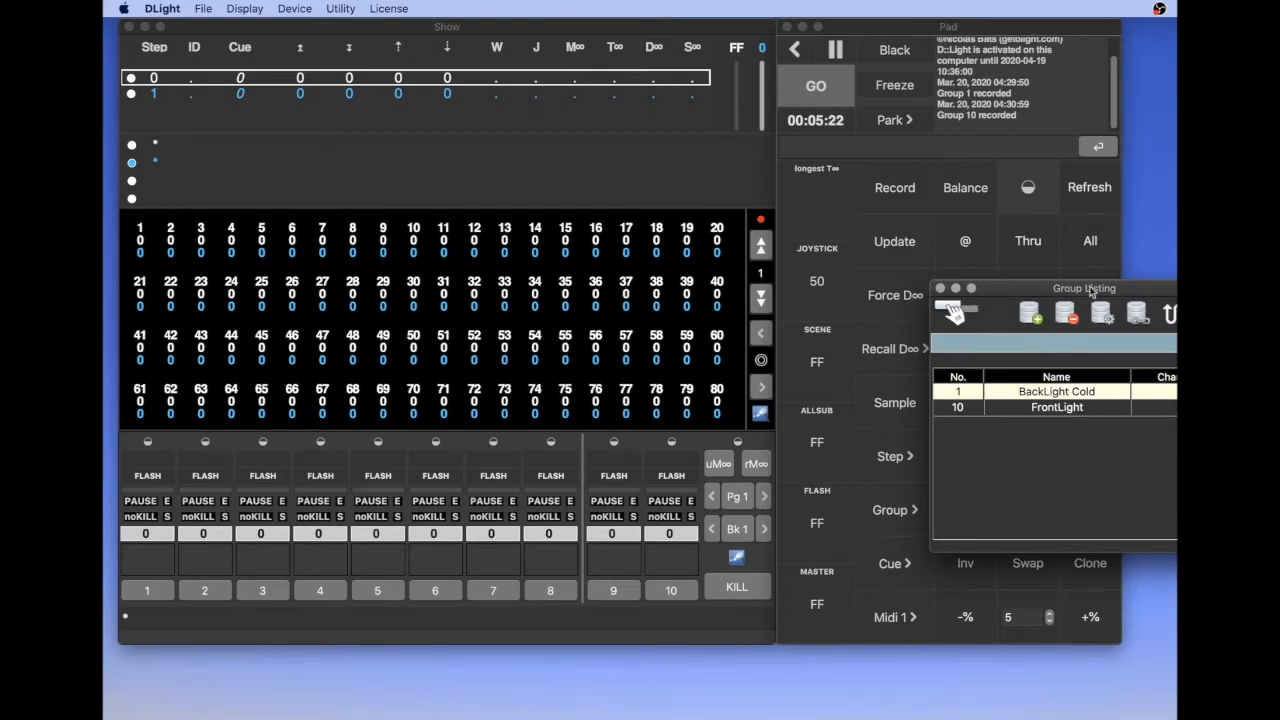
pyautogui.moveTo(1148, 285); pyautogui.dragTo(1080, 292)
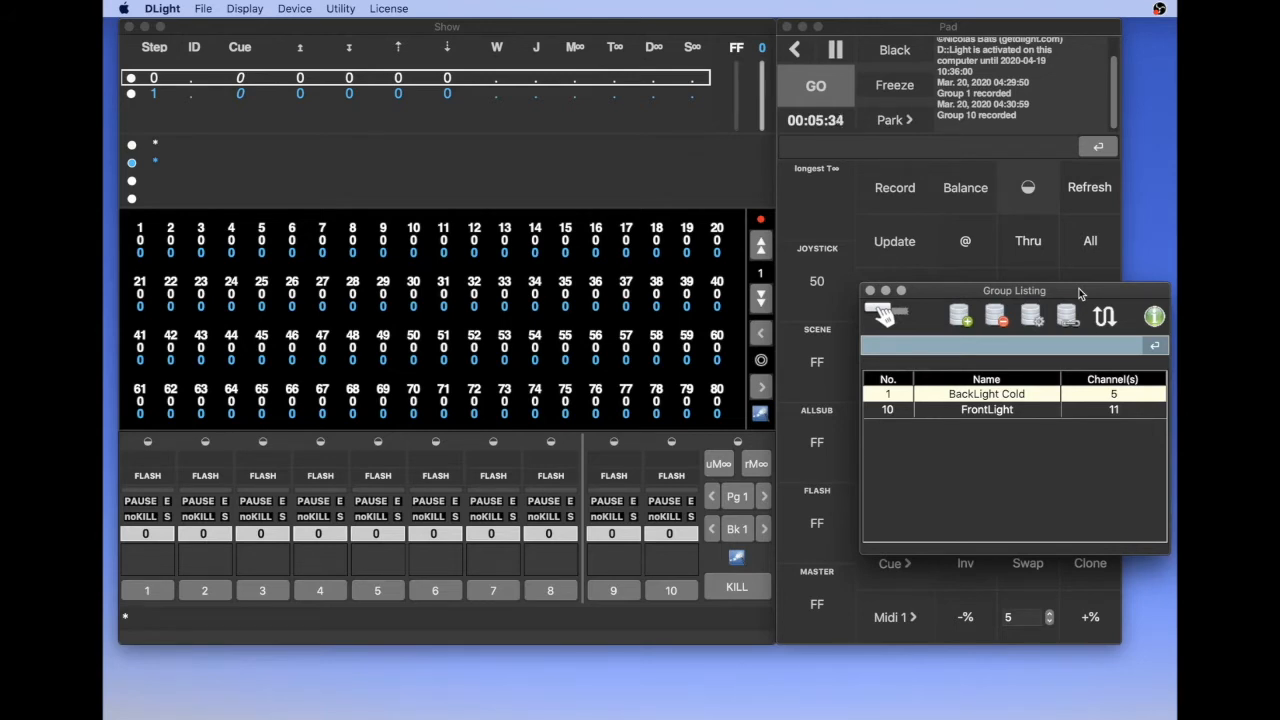
pyautogui.moveTo(1079, 293); pyautogui.dragTo(1017, 466)
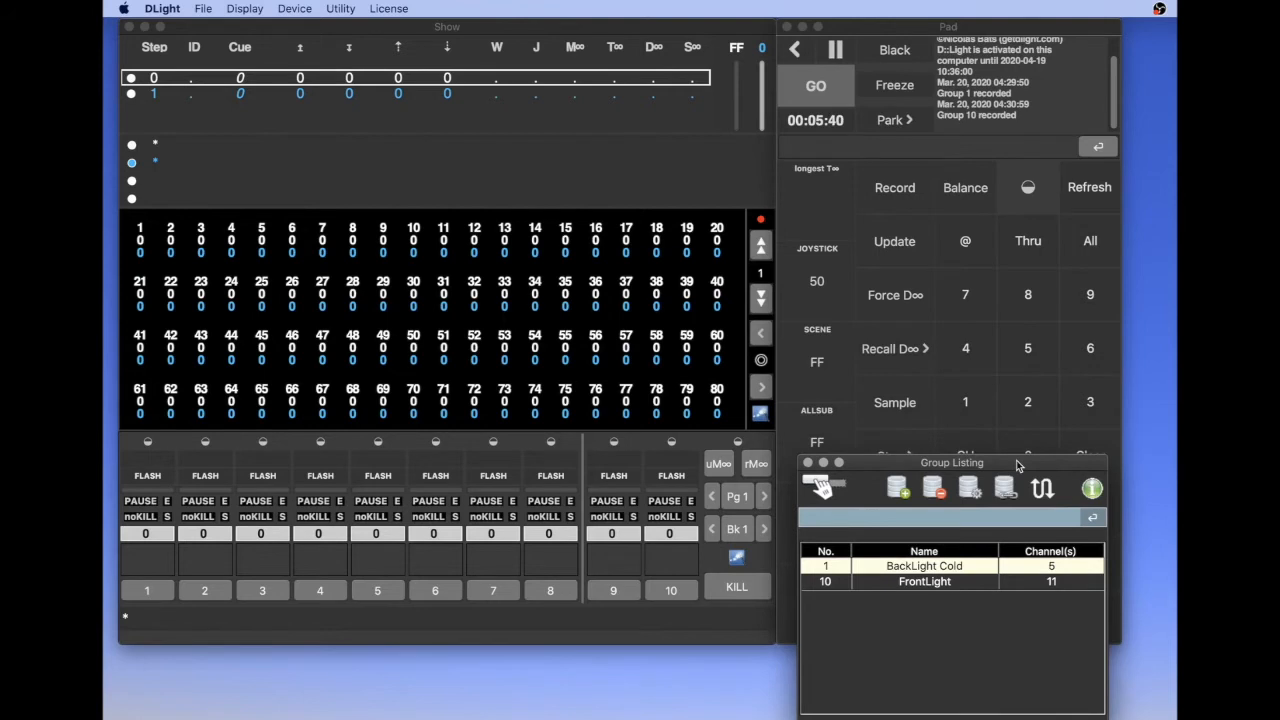
pyautogui.moveTo(1017, 466); pyautogui.dragTo(1010, 551)
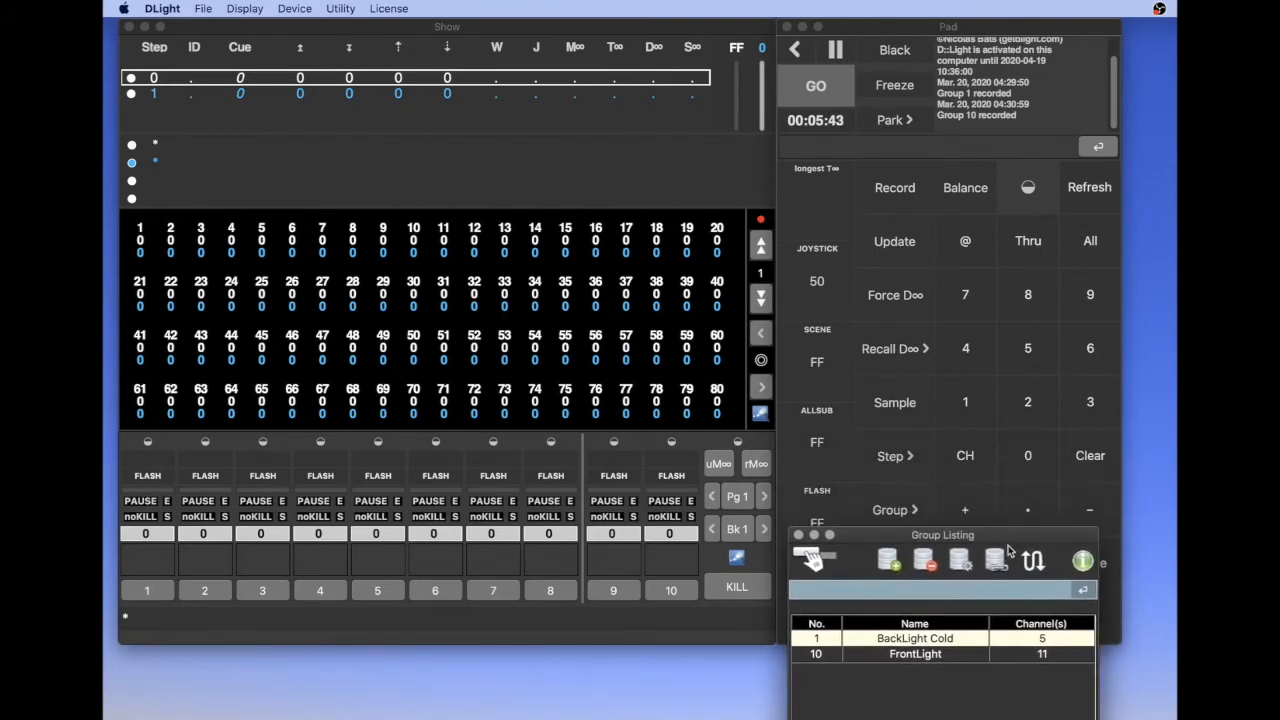
pyautogui.click(576, 366)
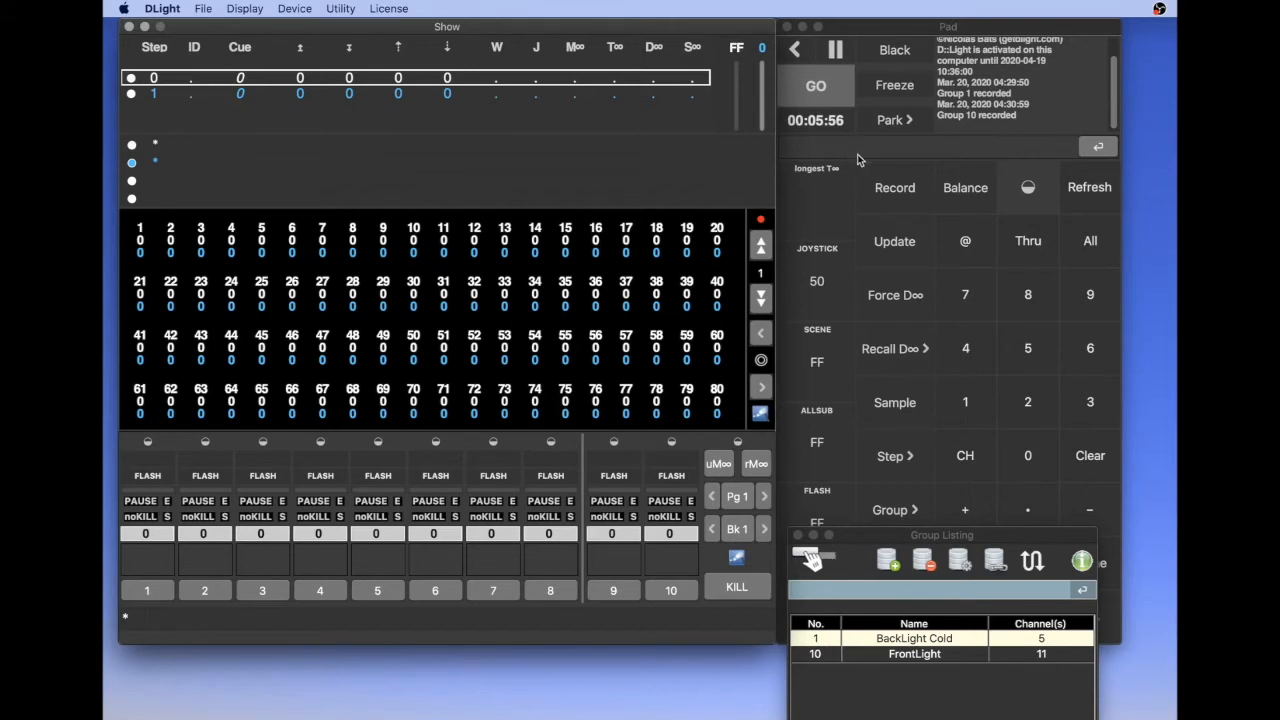
# - Select the channels of Group 1 by its group number
pyautogui.click(968, 404)
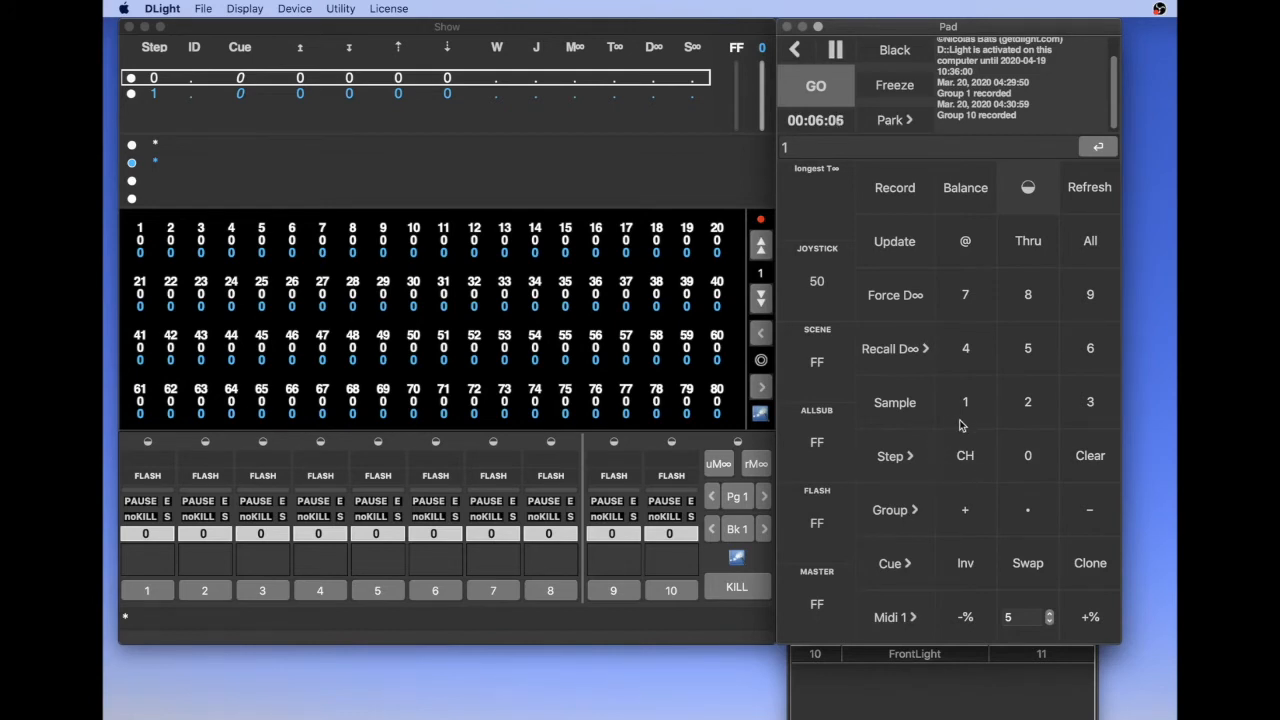
pyautogui.click(897, 513)
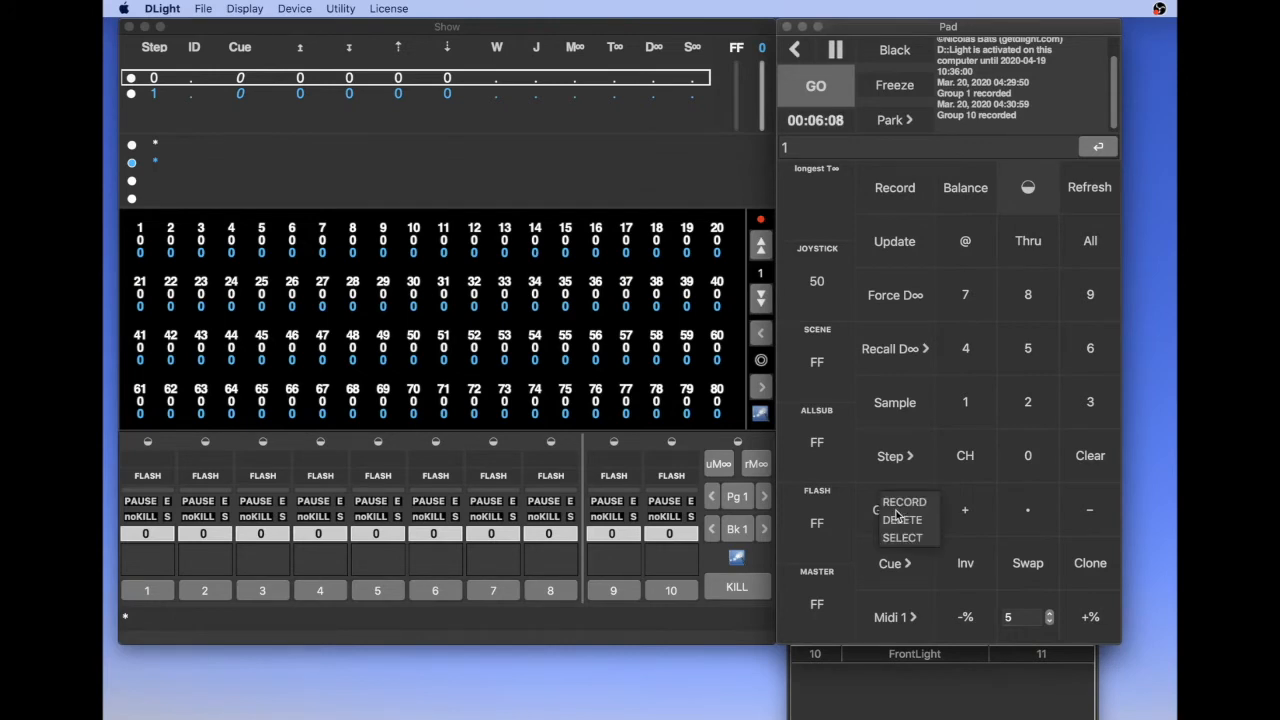
pyautogui.click(910, 541)
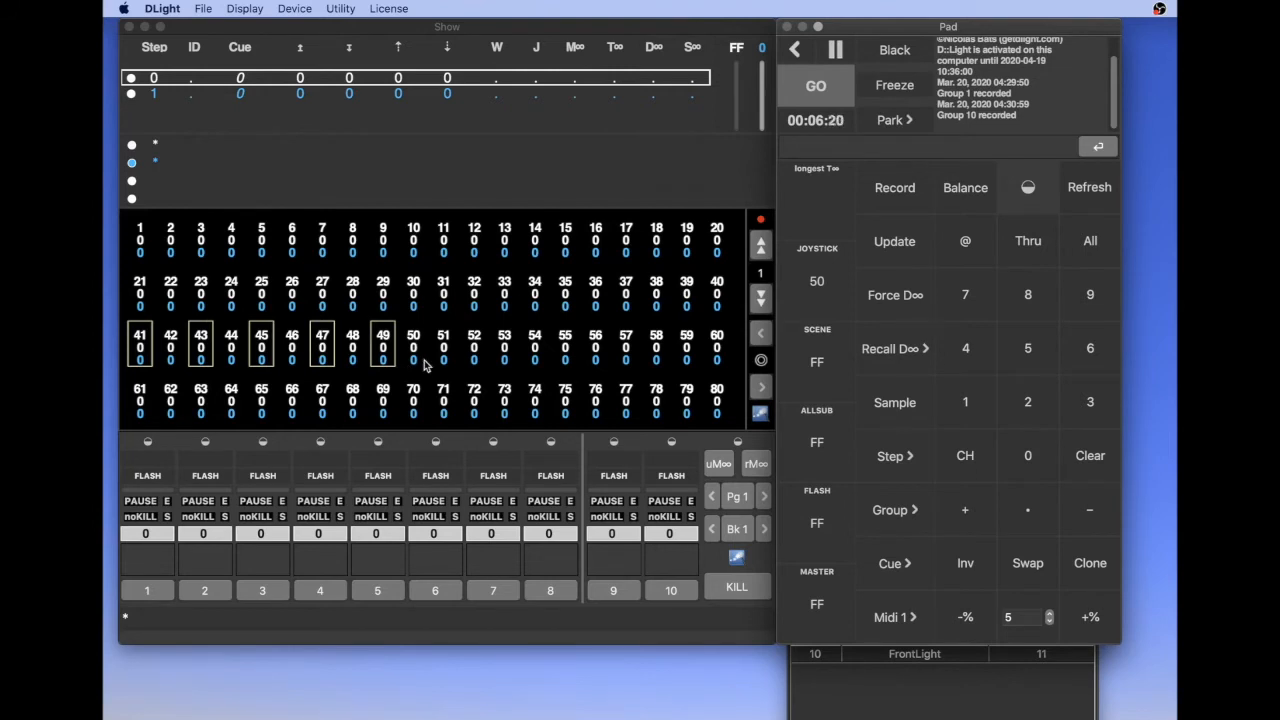
# - Set the selected Group 1 channels to level 80 and record the state as Cue 1
pyautogui.click(1026, 308)
pyautogui.click(1037, 460)
pyautogui.click(964, 244)
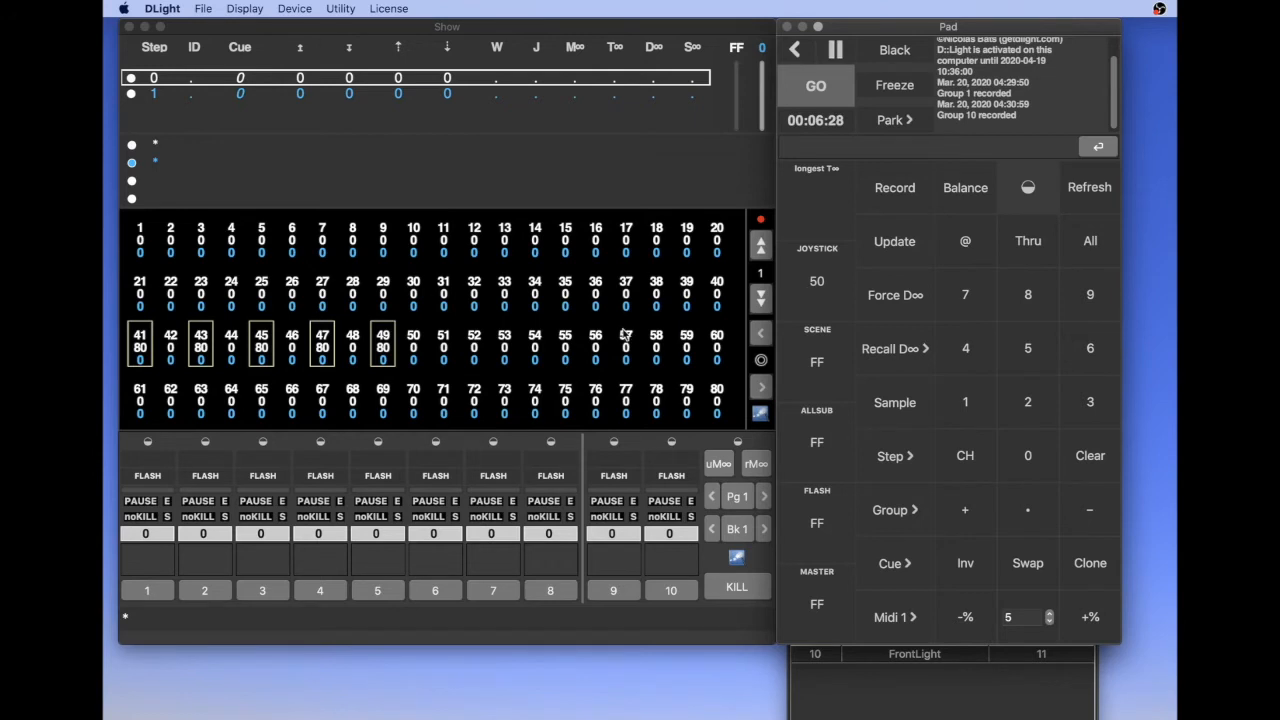
pyautogui.click(890, 187)
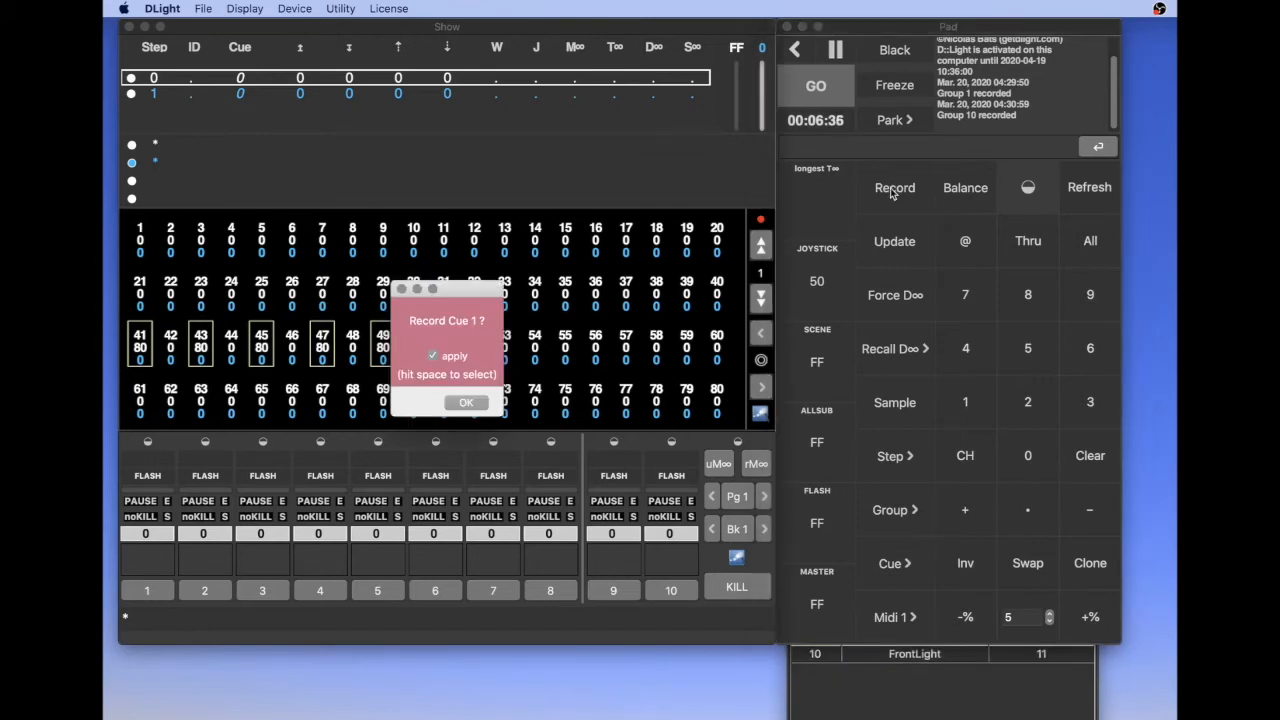
pyautogui.click(466, 402)
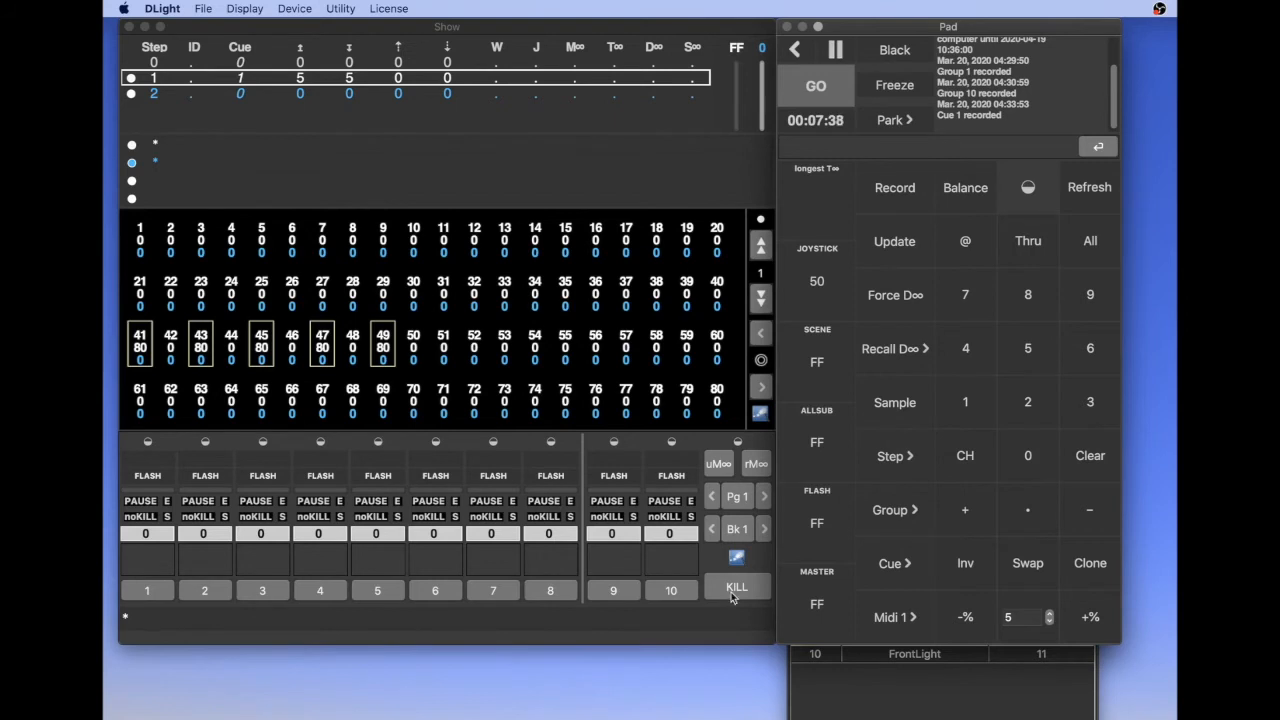
# - Select the channels of the FrontLight group by its group number, 10
pyautogui.click(866, 684)
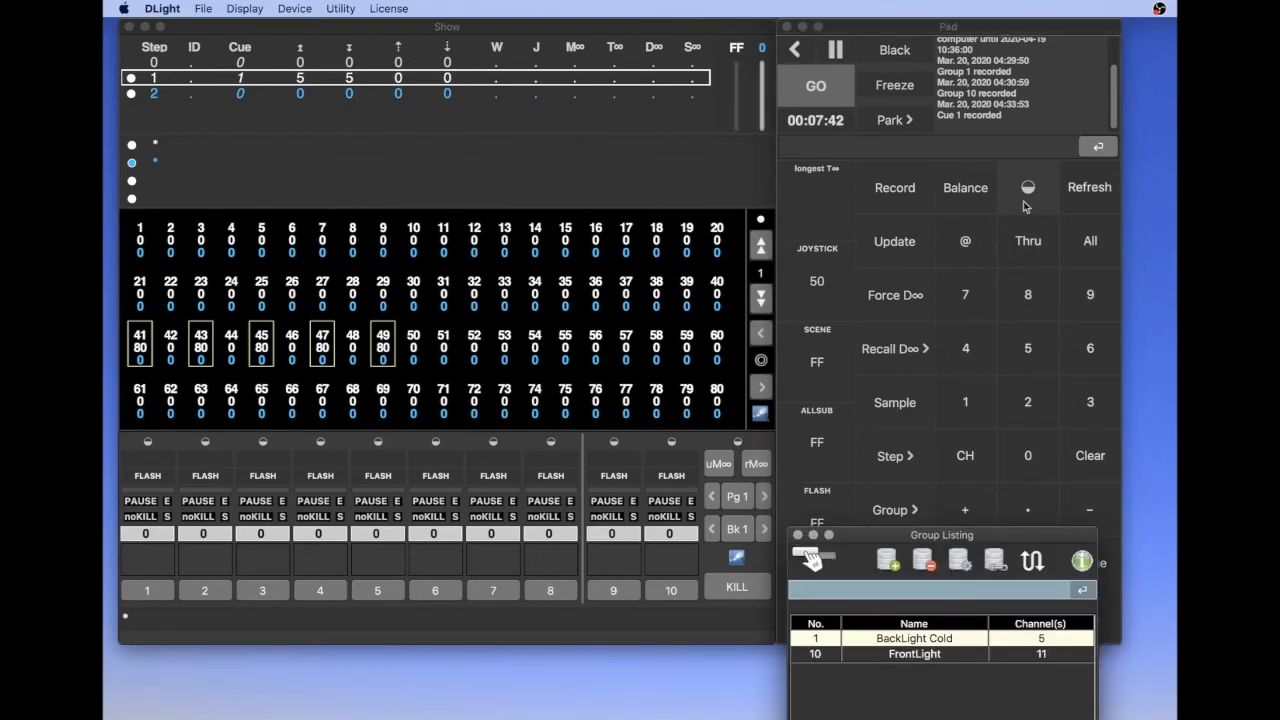
pyautogui.click(1030, 142)
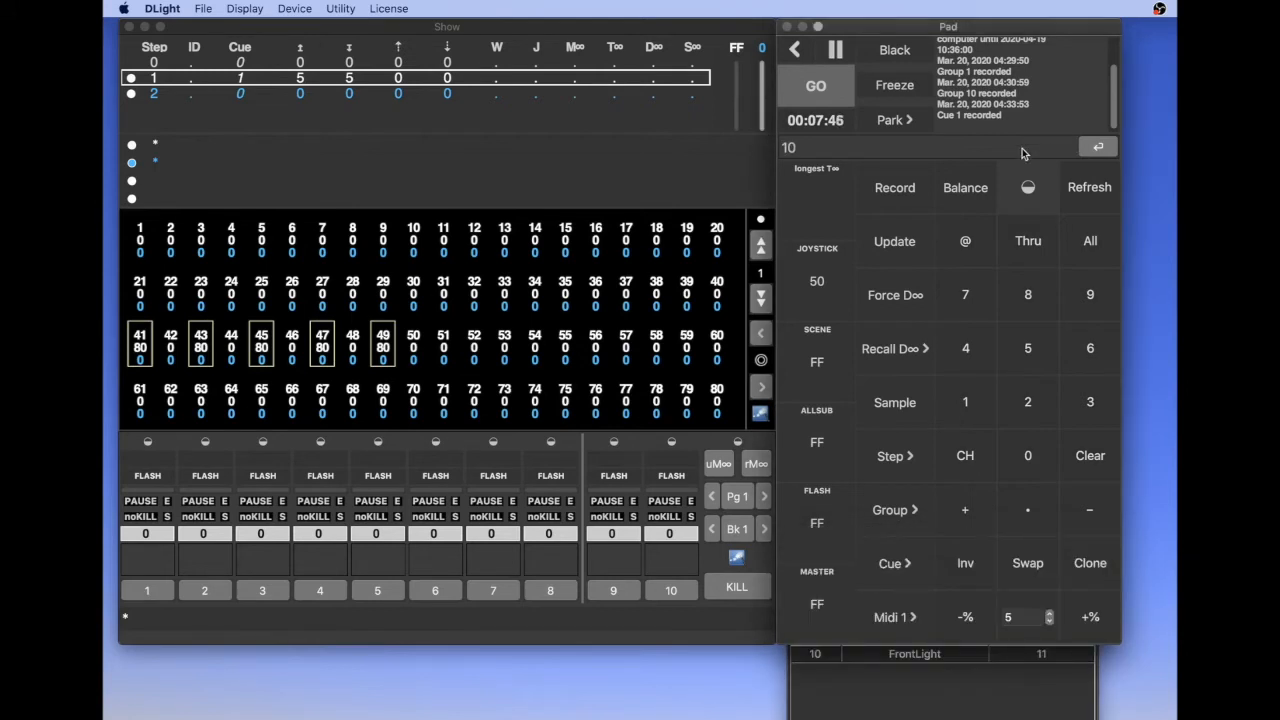
pyautogui.click(899, 516)
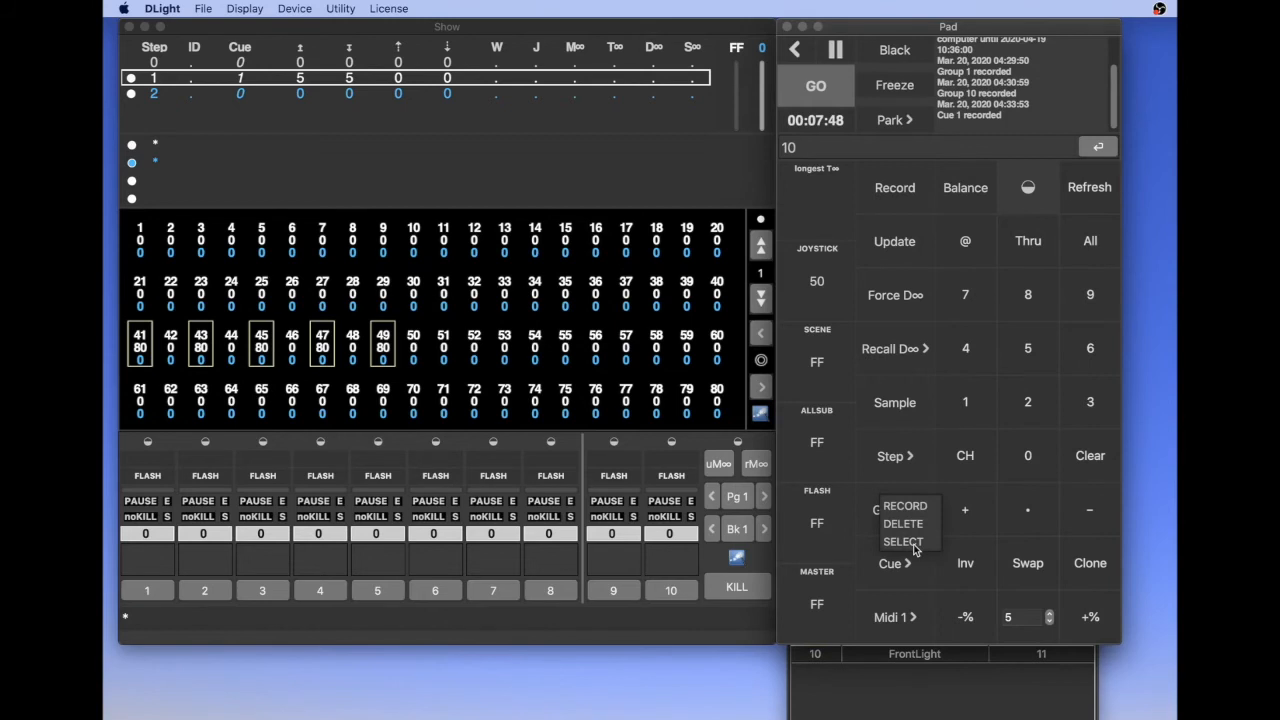
pyautogui.click(912, 544)
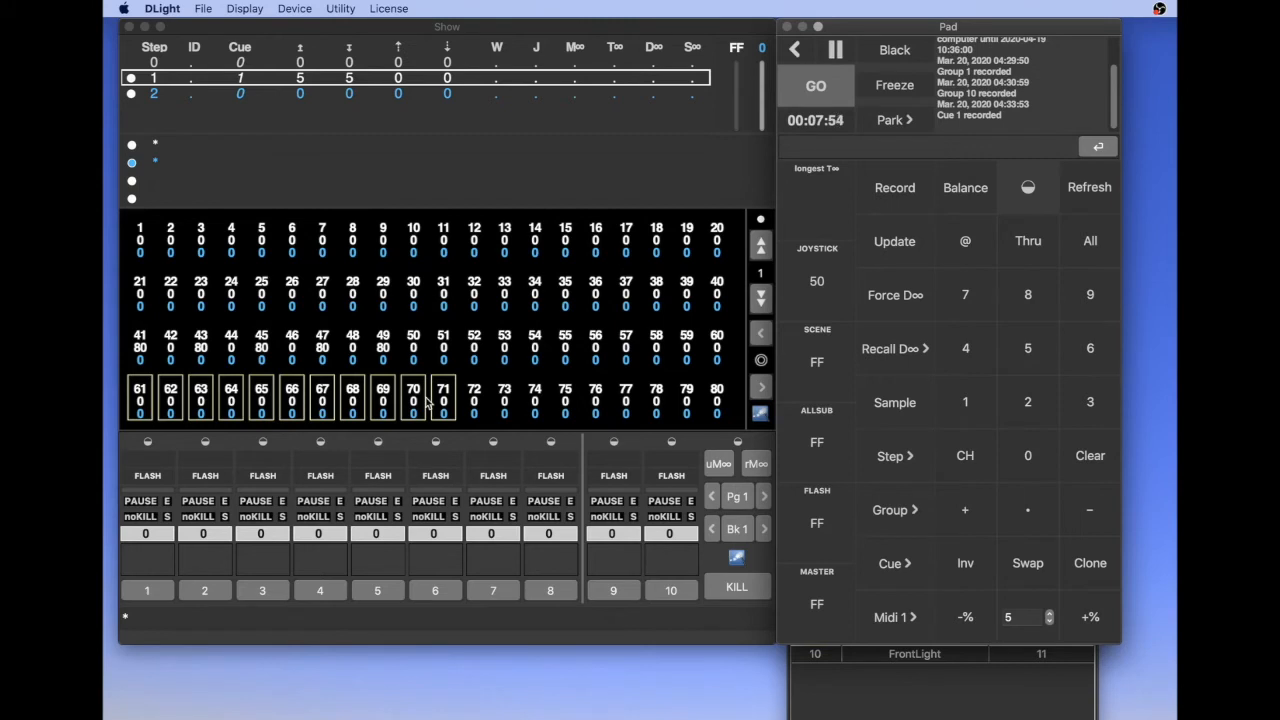
# - Set the selected Group 10 channels to level 50 and record the state as Cue 20
pyautogui.click(1050, 345)
pyautogui.click(1040, 460)
pyautogui.click(966, 243)
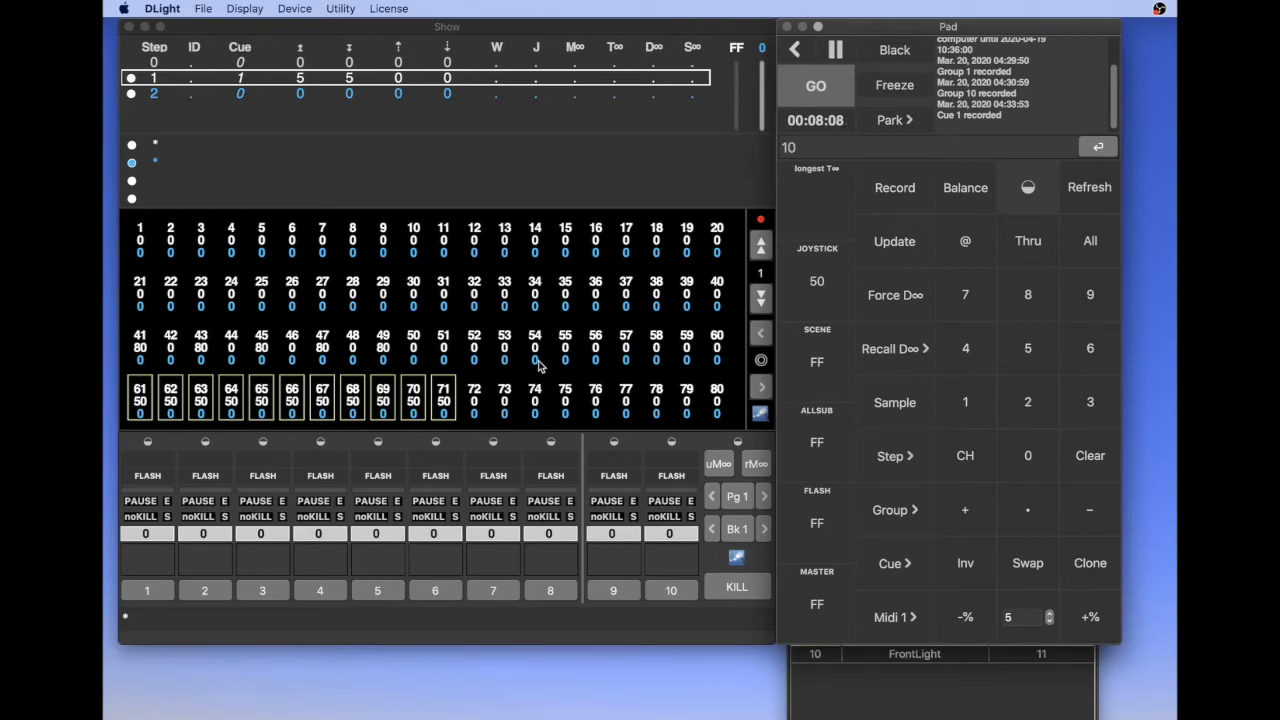
pyautogui.press('g')
pyautogui.write('20')
pyautogui.click(907, 196)
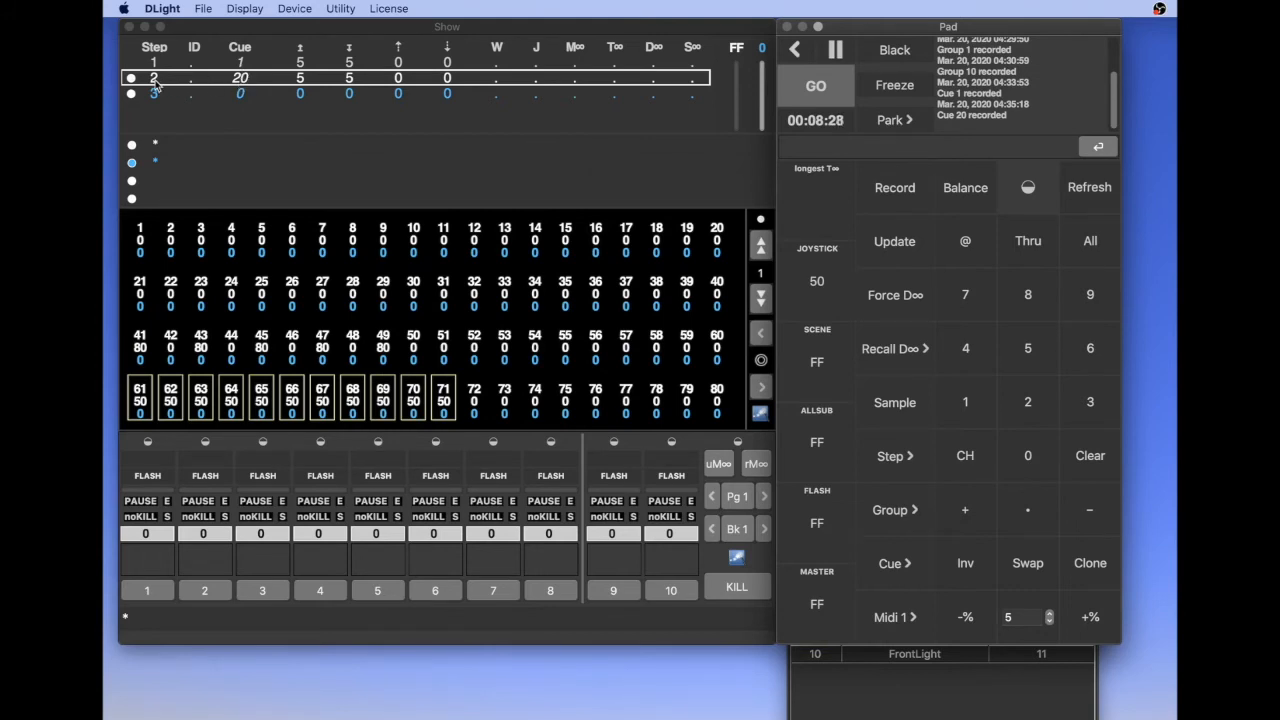
# - Go back to Cue 1 in the Show window and select channels 51 through 59
pyautogui.click(597, 340)
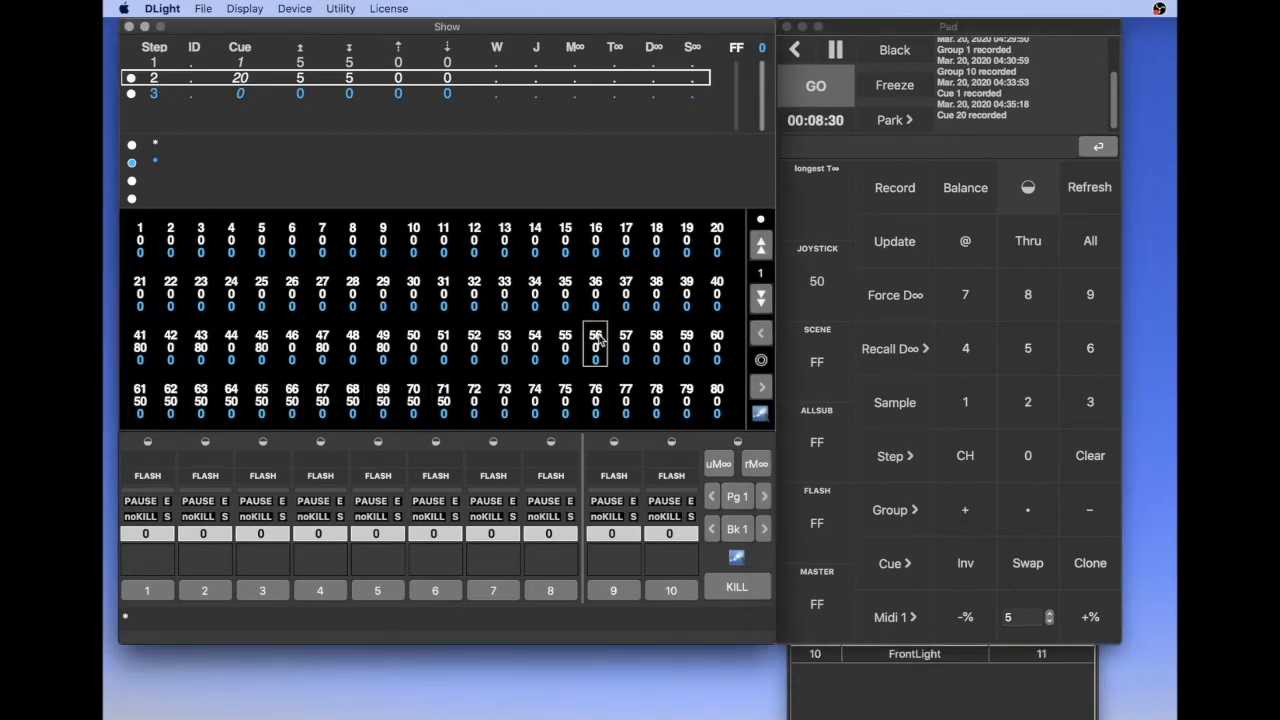
pyautogui.press('Up')
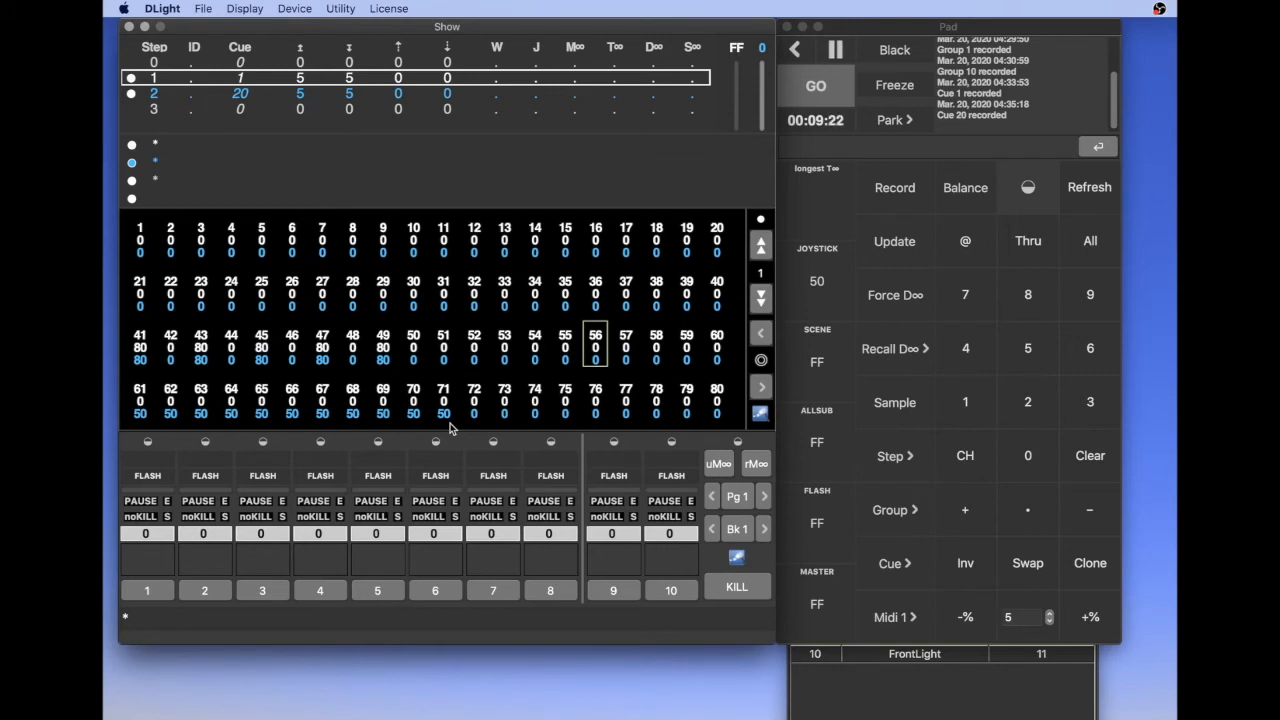
pyautogui.click(445, 342)
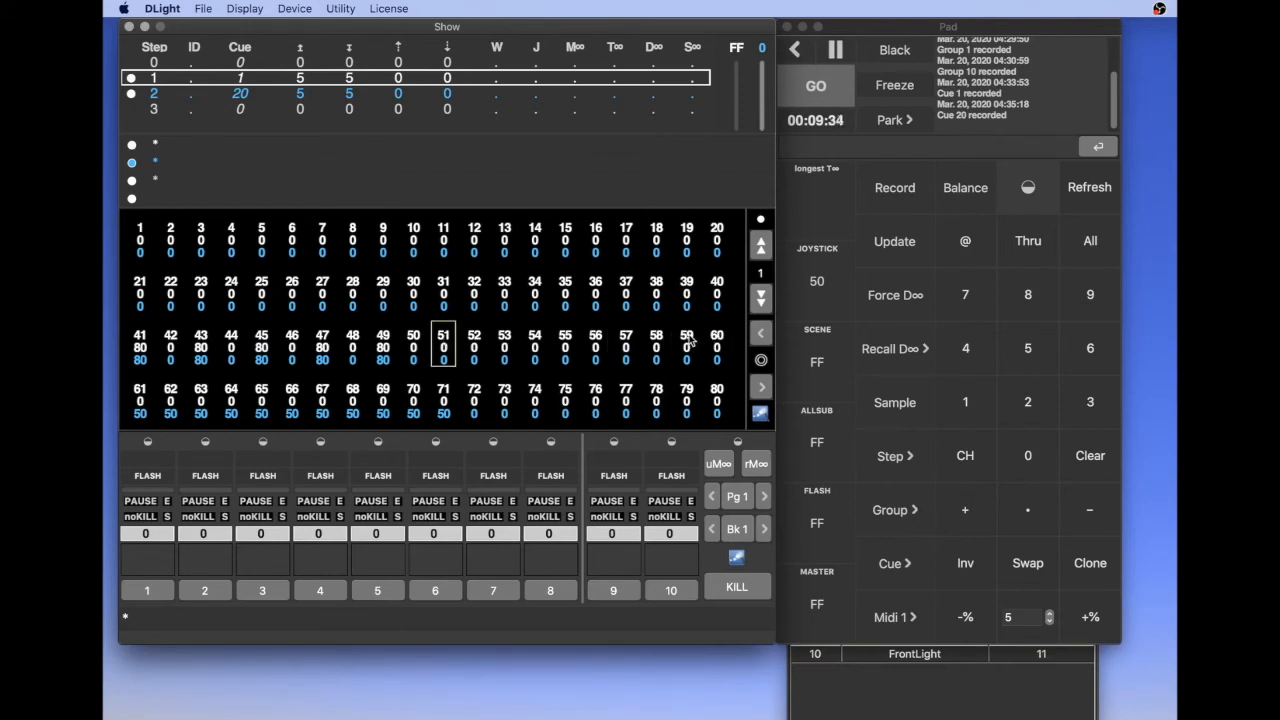
pyautogui.keyDown('shift'); pyautogui.click(689, 342); pyautogui.keyUp('shift')
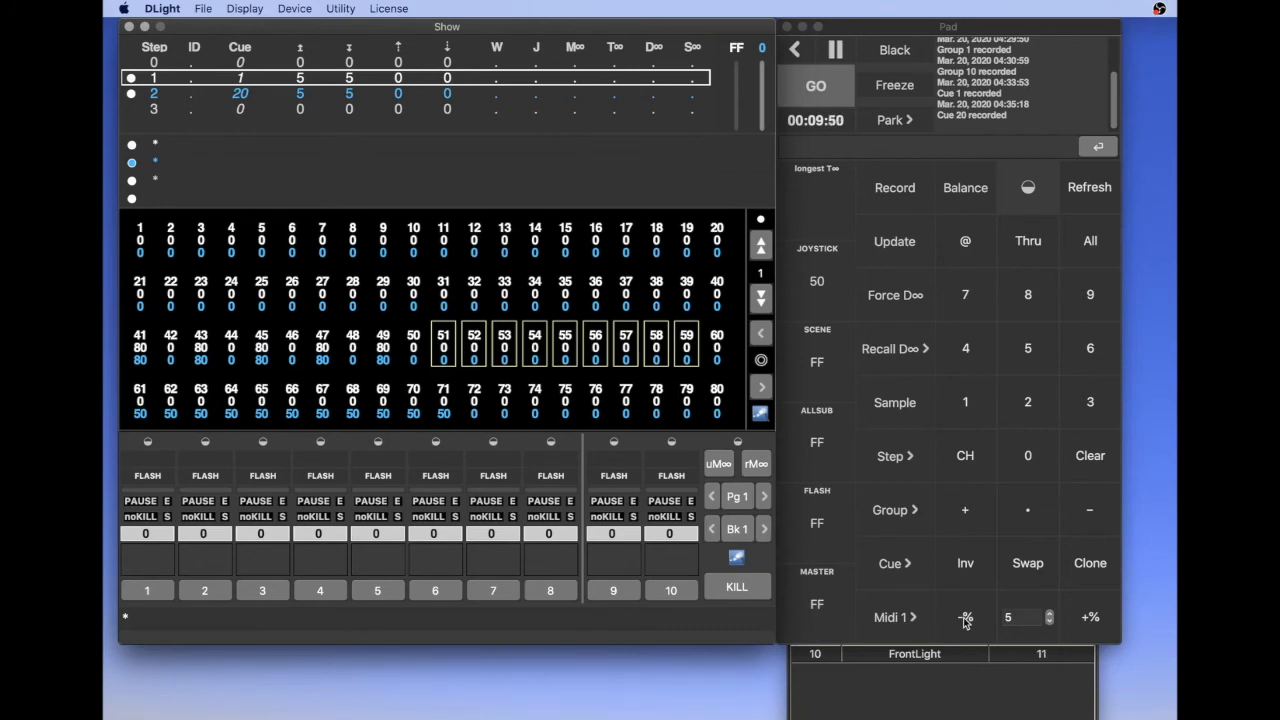
# - Raise the selected channels in 5% increments to level 35 and record the state as Cue 10
pyautogui.press('Up')
pyautogui.press('Up')
pyautogui.press('Up')
pyautogui.press('Up')
pyautogui.press('Up')
pyautogui.press('Up')
pyautogui.press('Up')
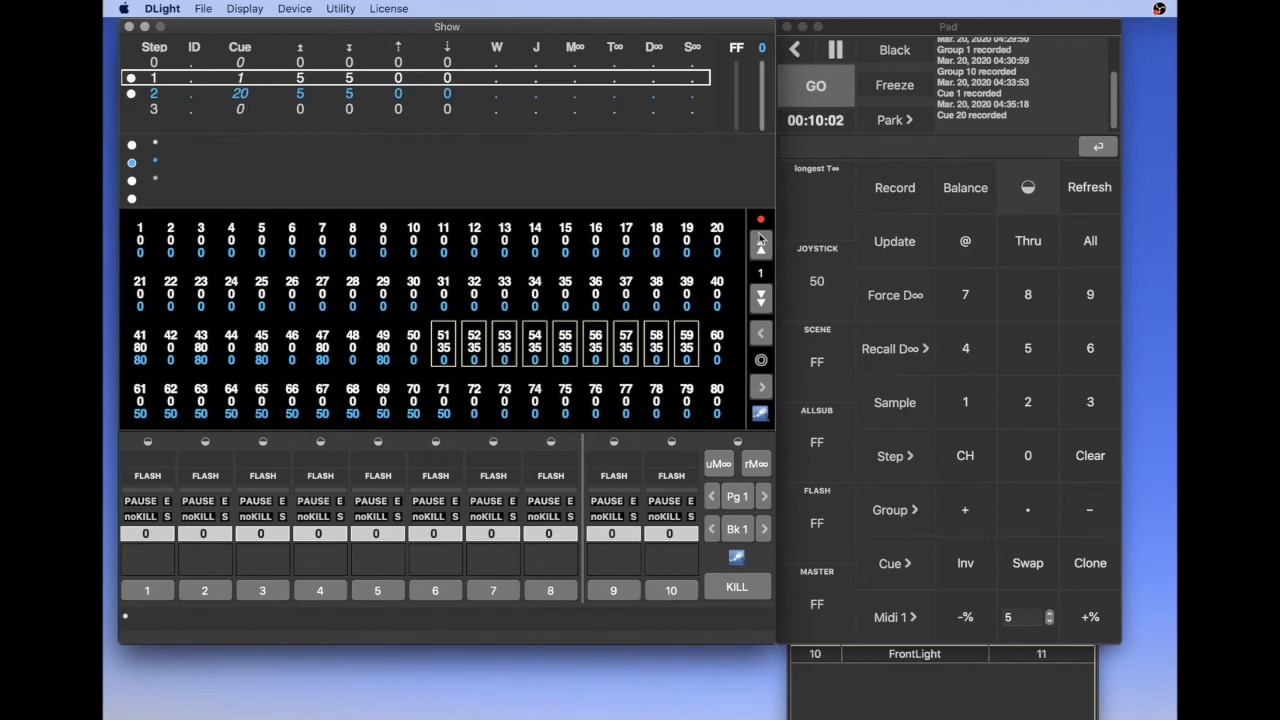
pyautogui.click(910, 31)
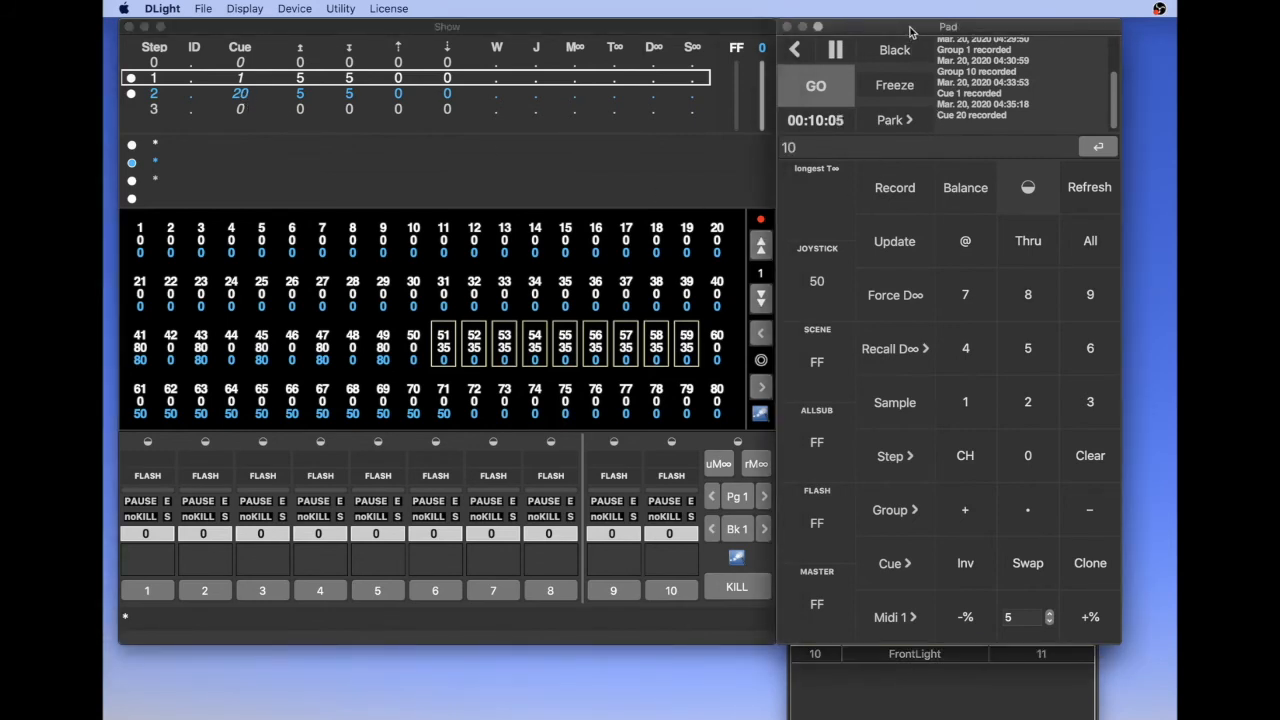
pyautogui.click(903, 192)
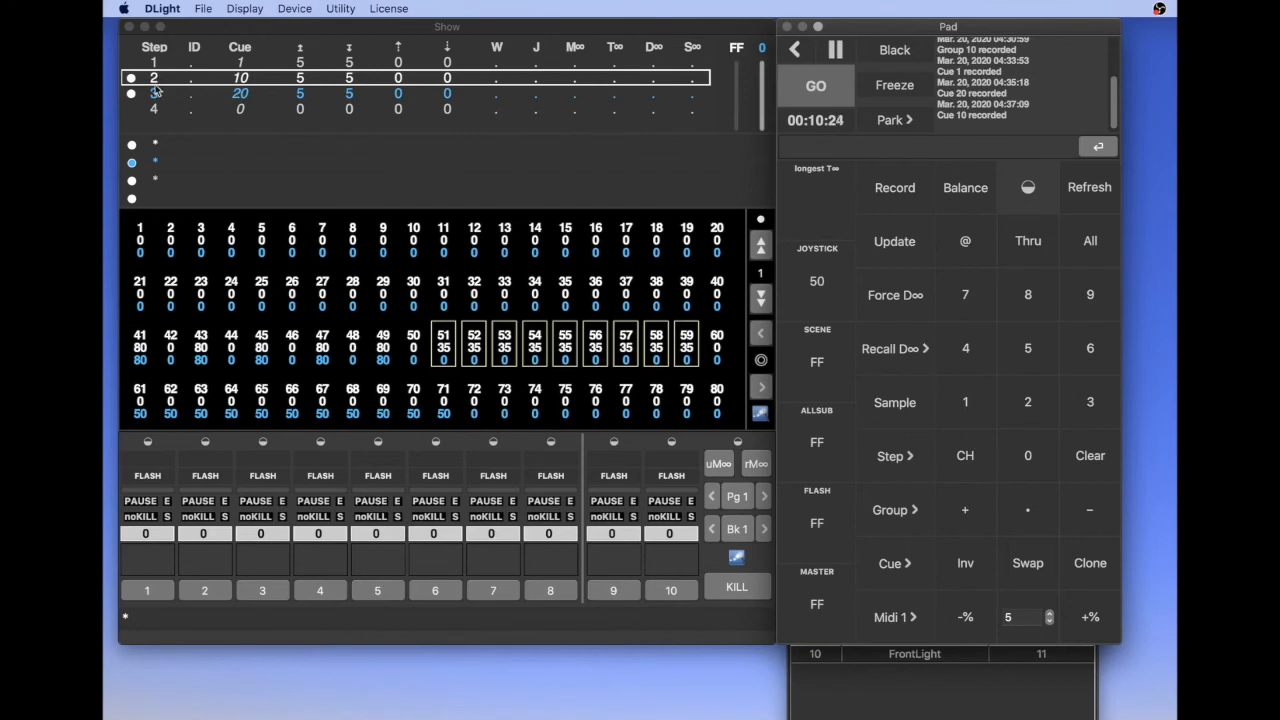
# - Return focus to the Show window, clear the channel selection and advance to Cue 20
pyautogui.click(553, 302)
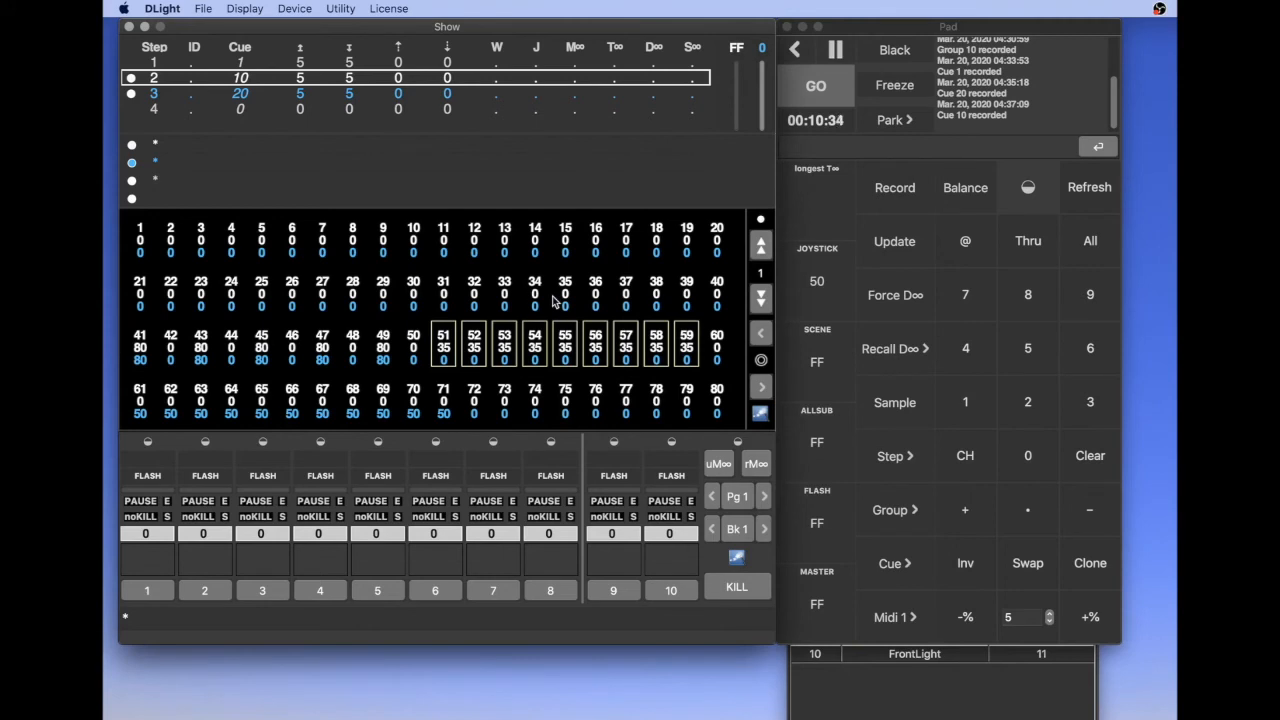
pyautogui.press('Escape')
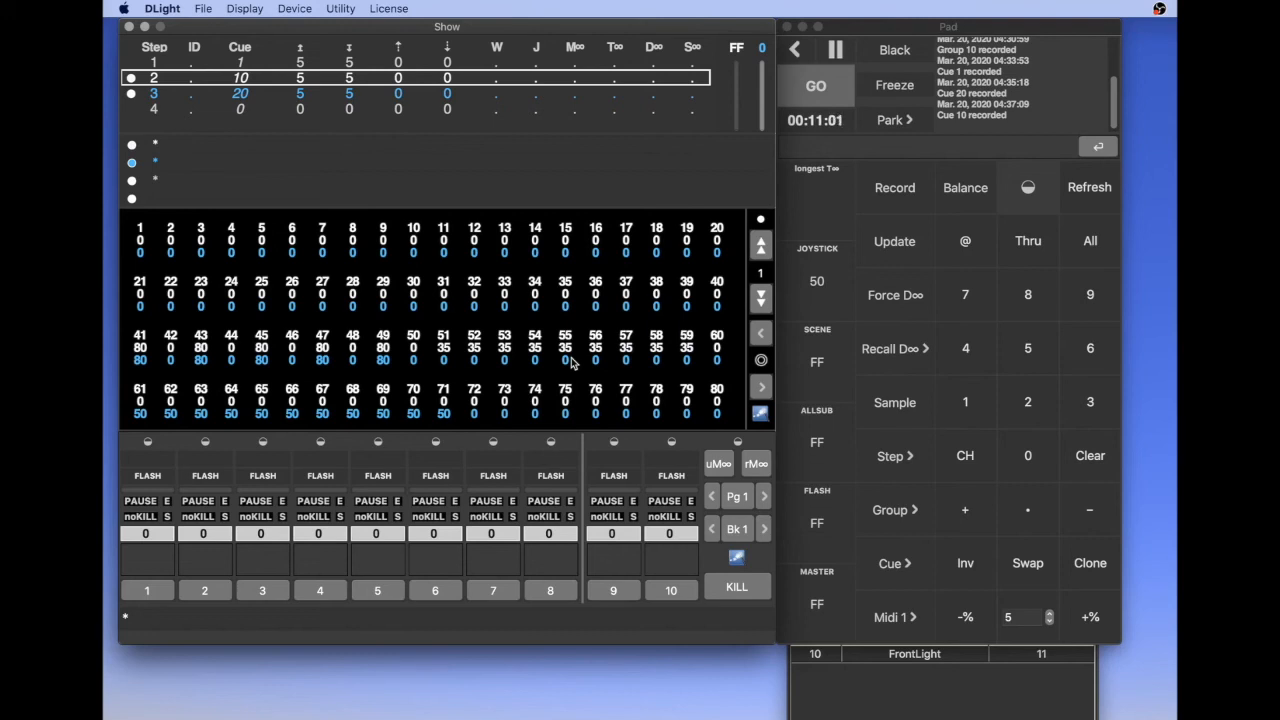
pyautogui.press('space')
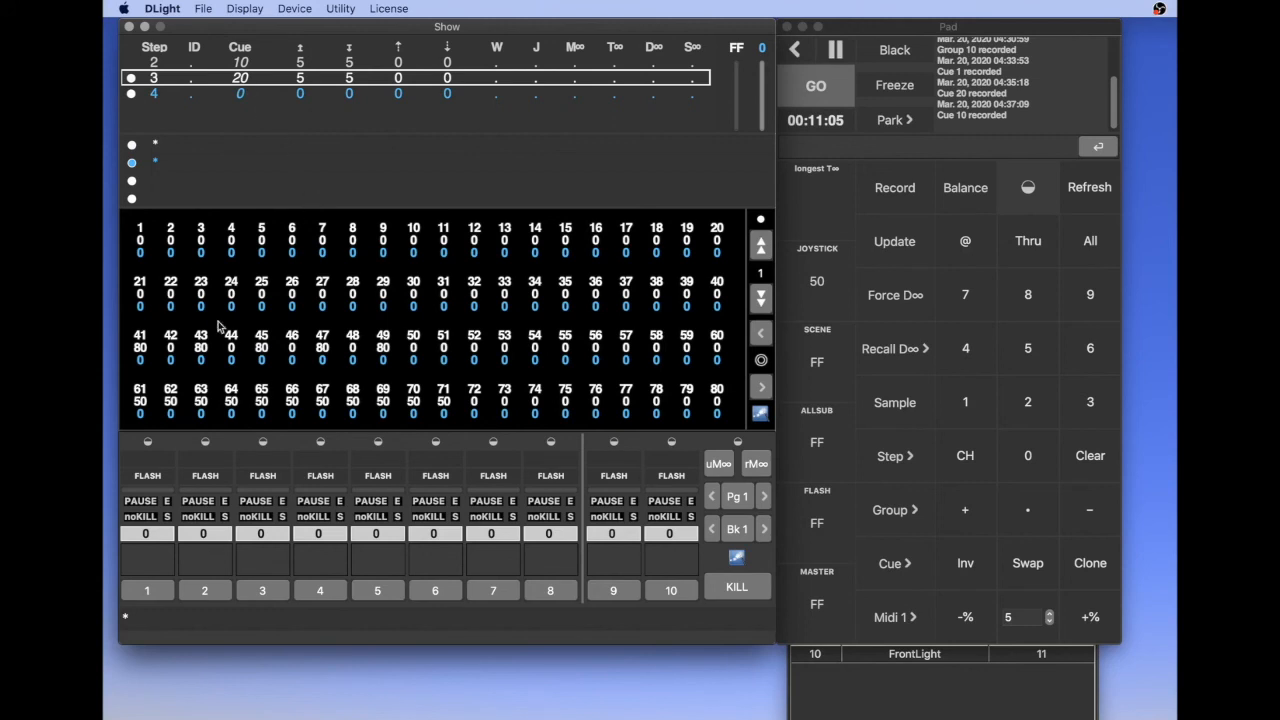
# - Set channels 51 through 59 to level 35, matching Cue 10, and update Cue 20
pyautogui.click(446, 342)
pyautogui.keyDown('shift'); pyautogui.click(687, 343); pyautogui.keyUp('shift')
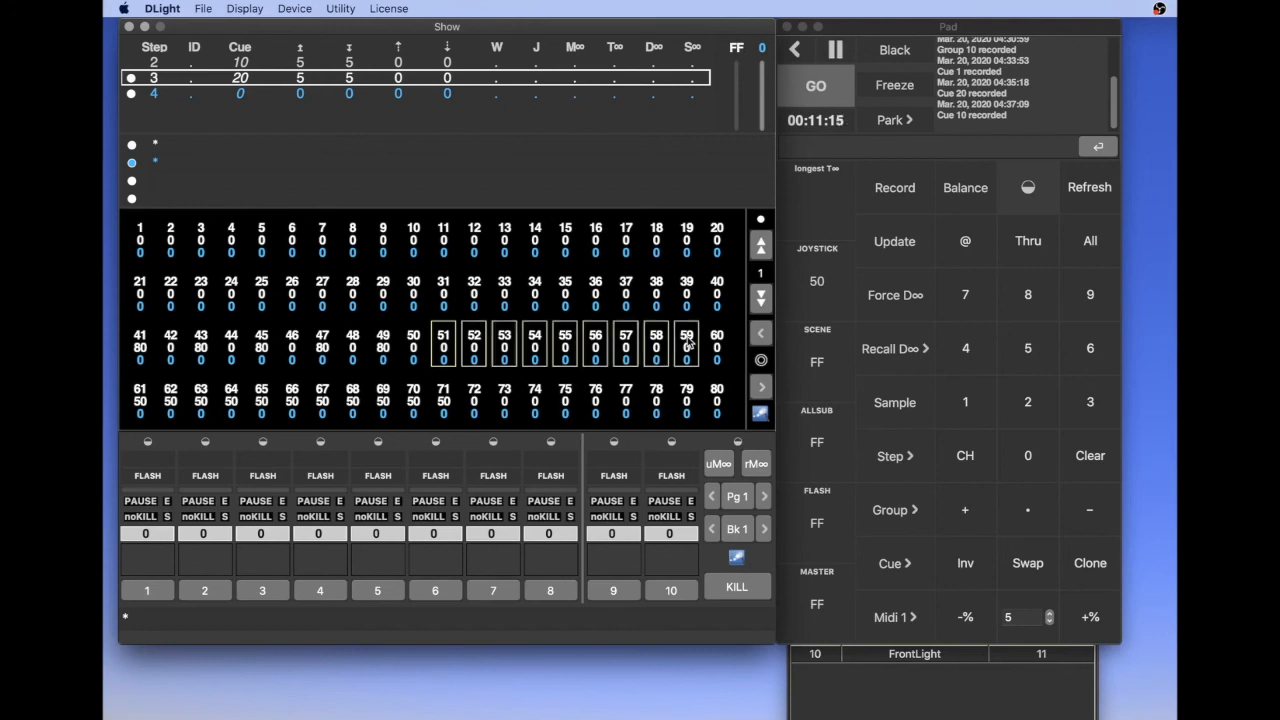
pyautogui.press('Up')
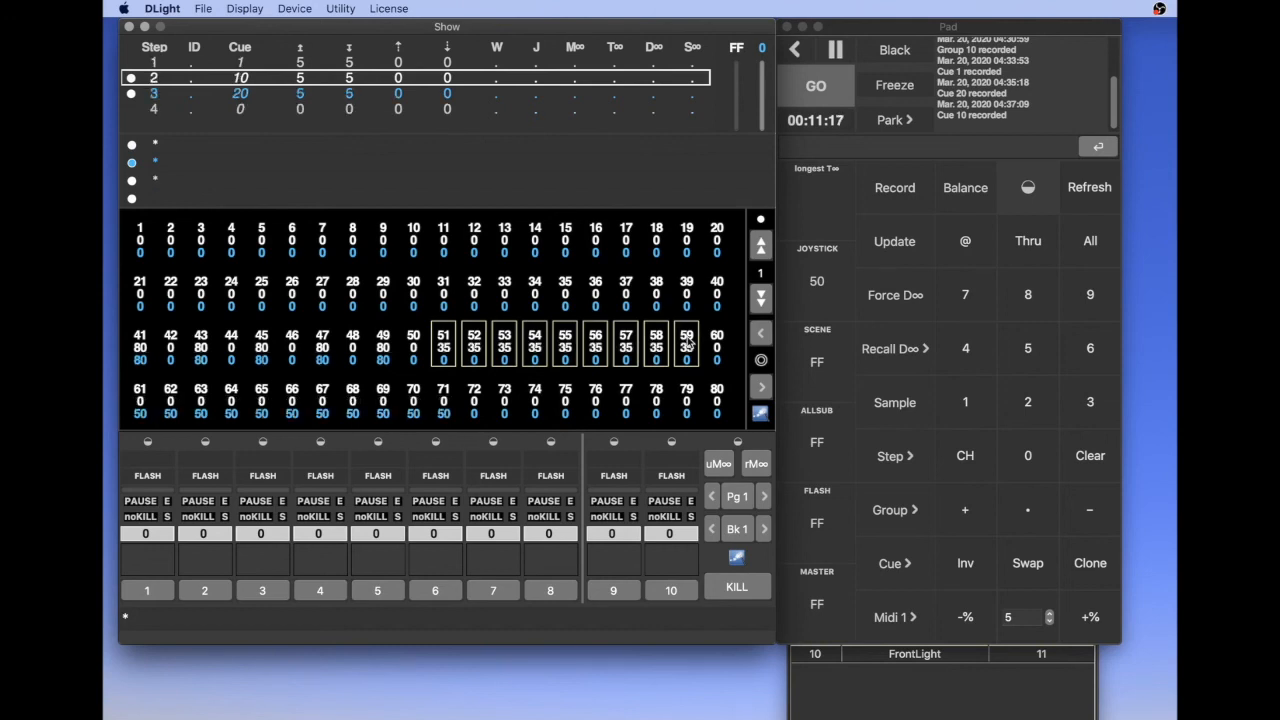
pyautogui.press('Down')
pyautogui.write('35')
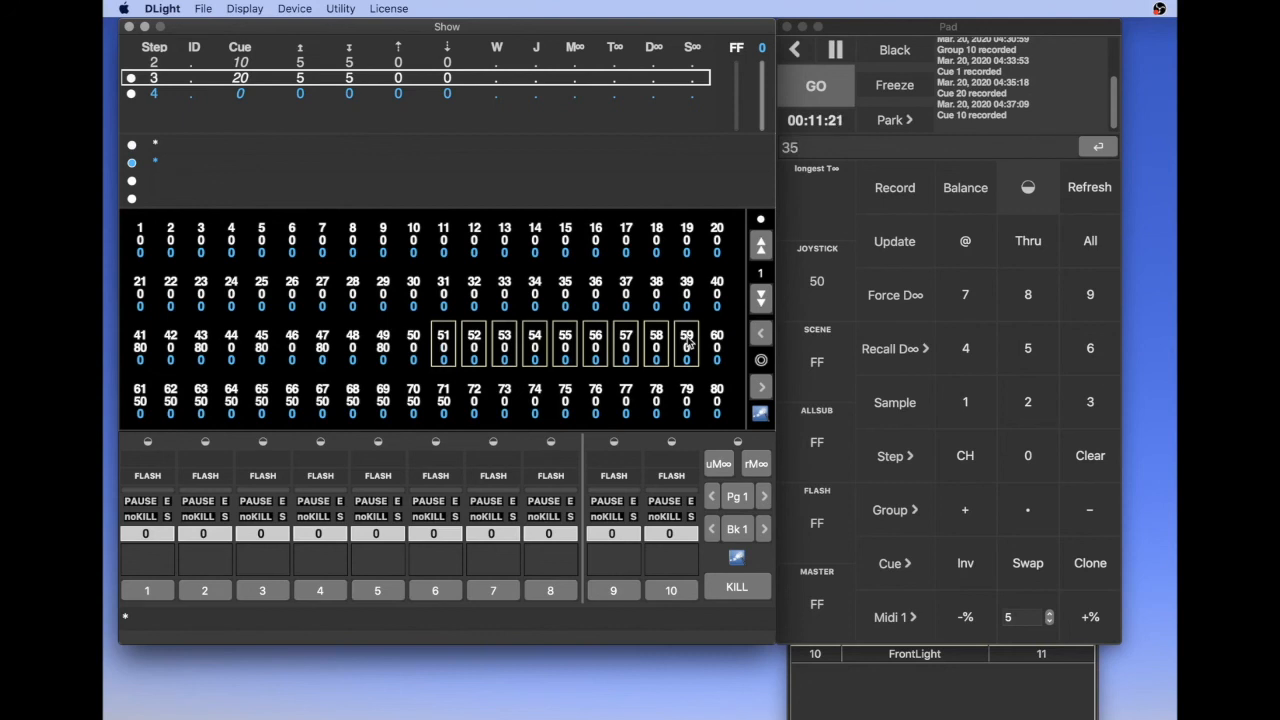
pyautogui.press('Return')
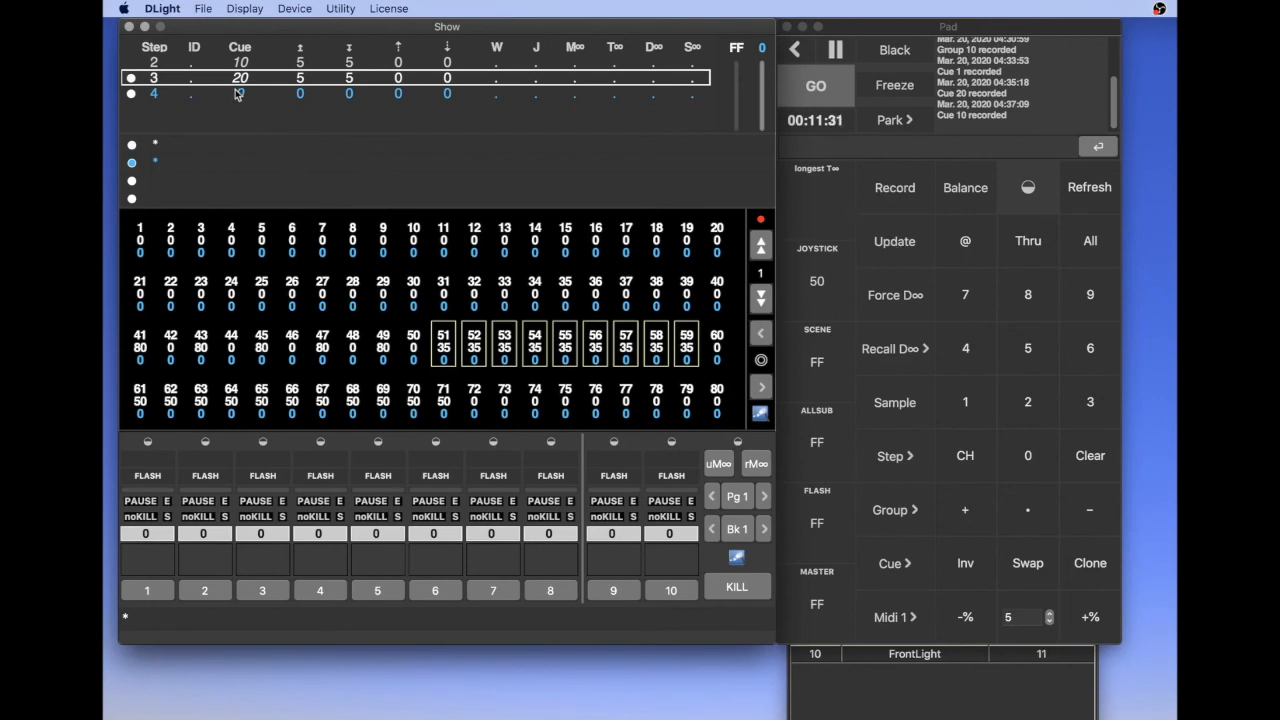
pyautogui.click(903, 243)
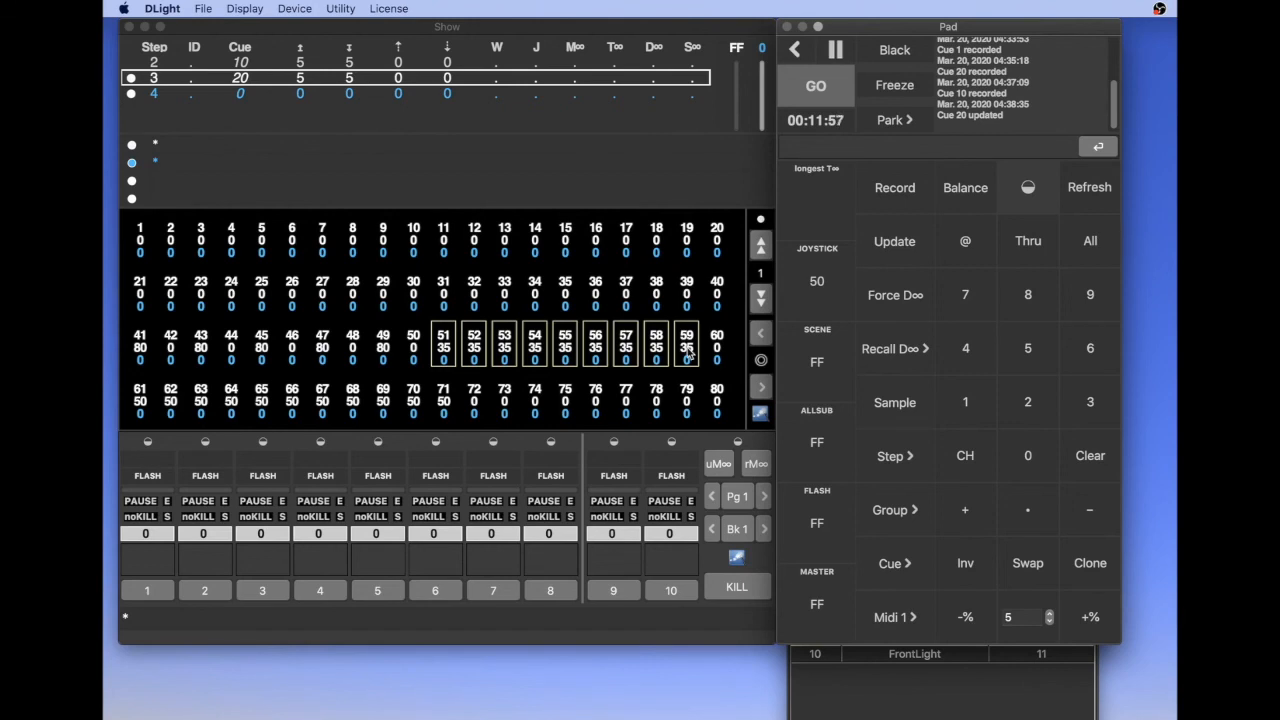
# - Change the selected channels 51 through 59 to level 40 and update Cue 20 again
pyautogui.write('40')
pyautogui.press('Return')
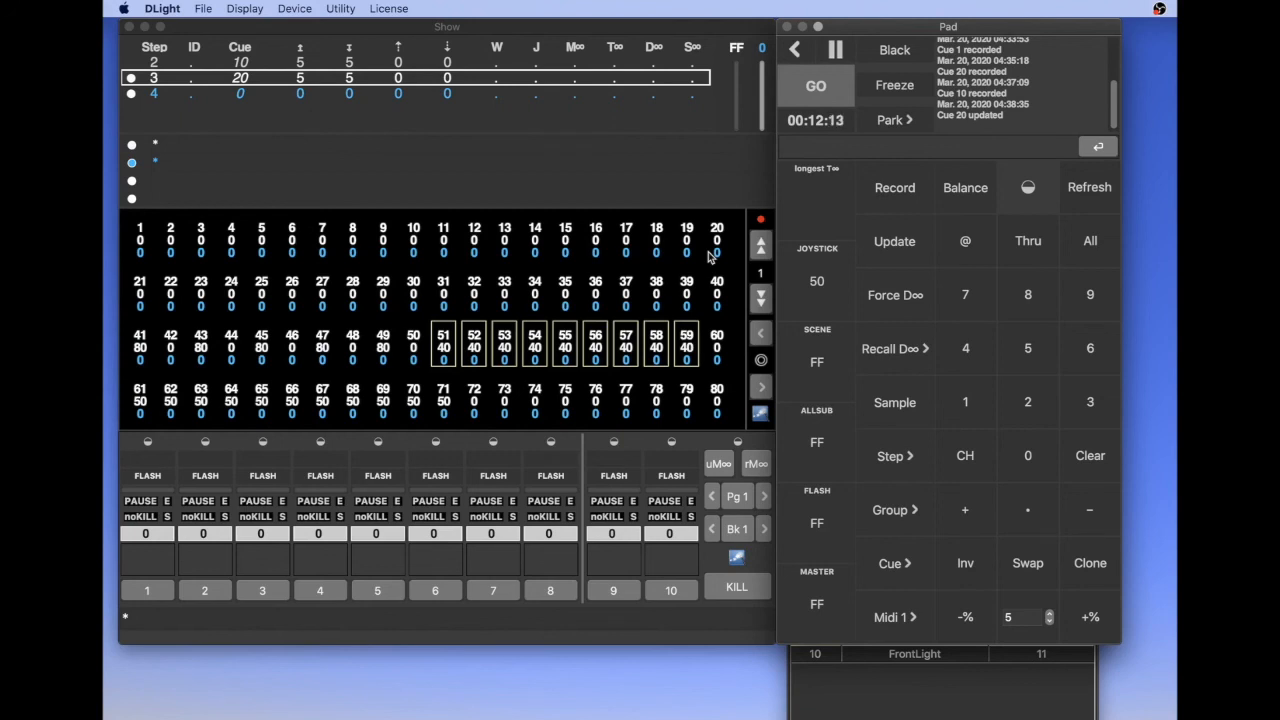
pyautogui.click(882, 255)
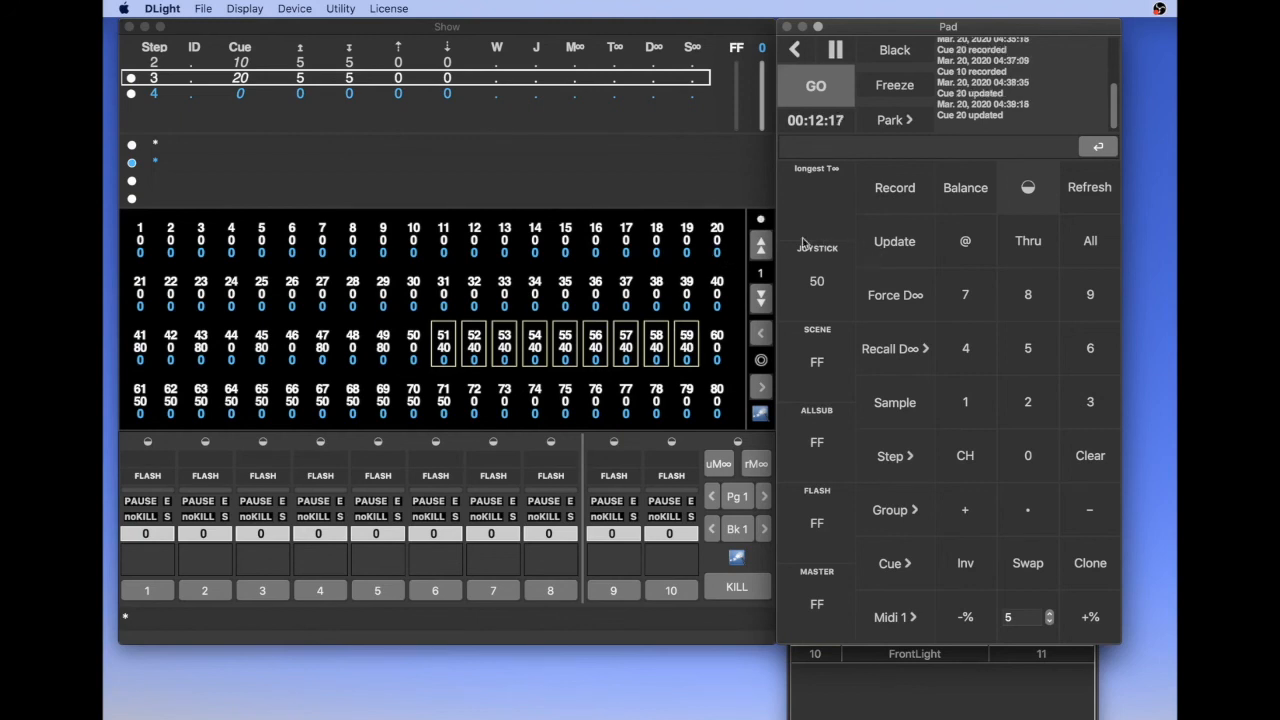